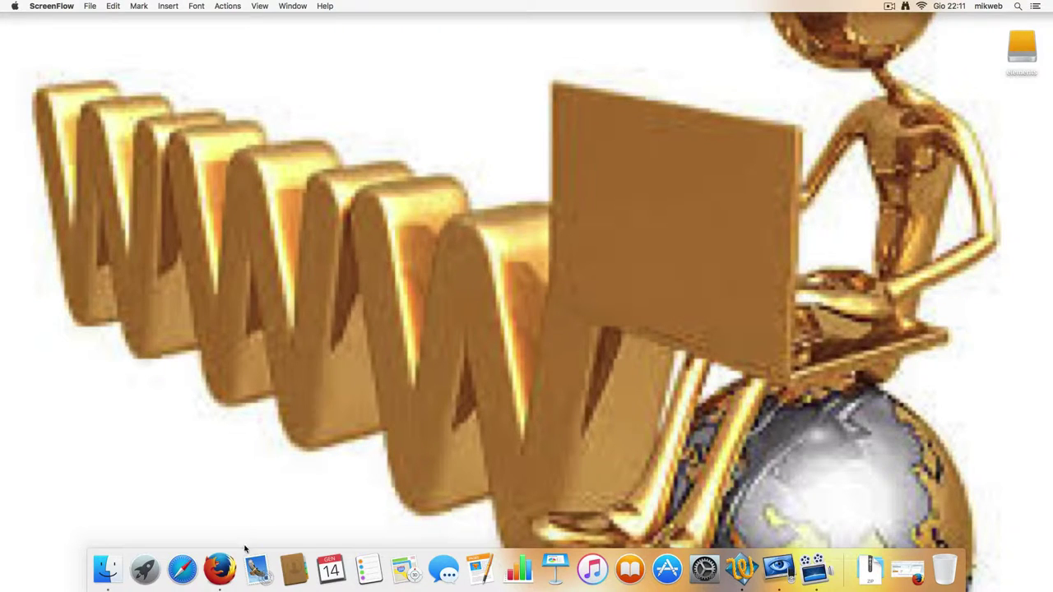
Launch Mail from the Dock.
{"action": "left_click", "coordinate": [256, 569]}
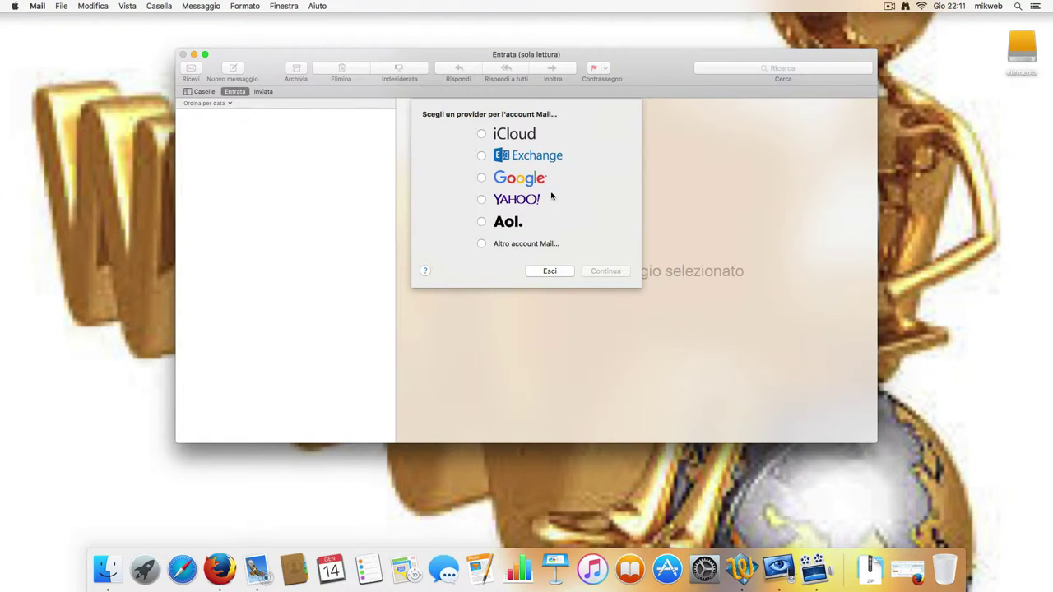
Choose Other Mail Account and sign in with the account's e-mail address and password.
{"action": "left_click", "coordinate": [482, 244]}
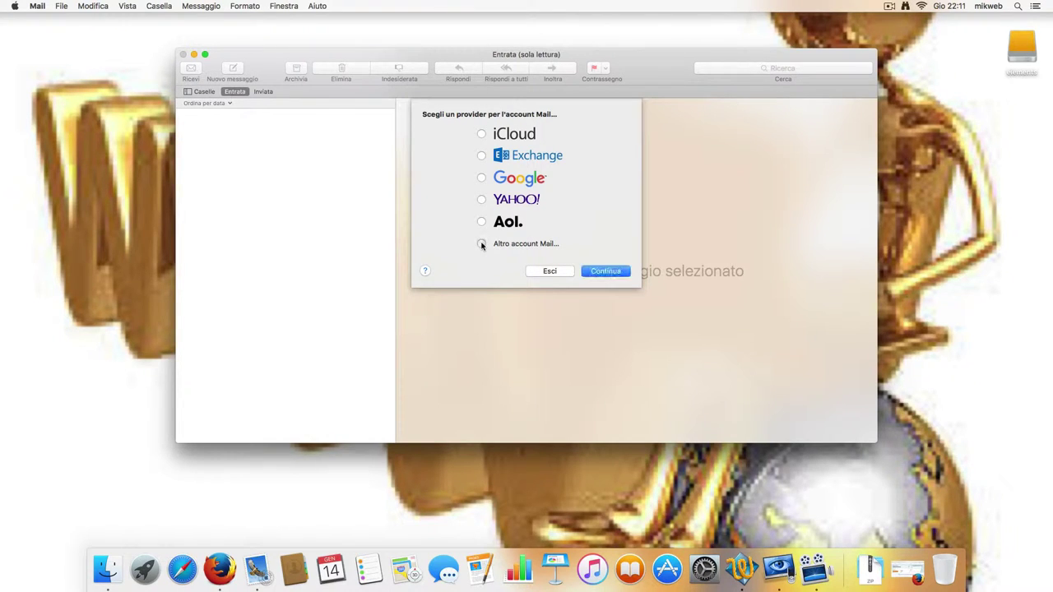
{"action": "left_click", "coordinate": [605, 273]}
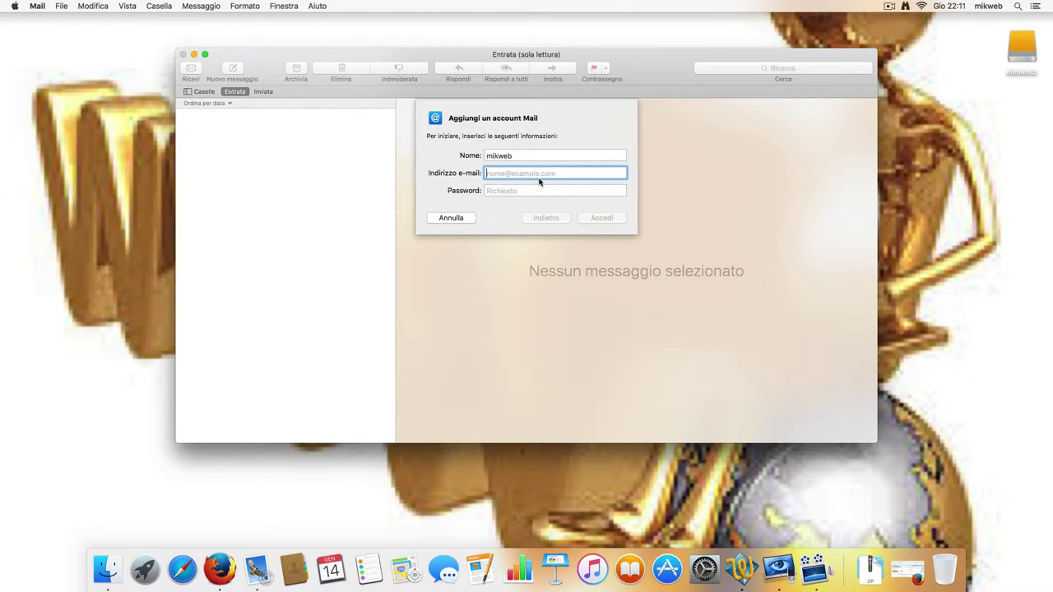
{"action": "left_click", "coordinate": [511, 191]}
{"action": "type", "text": "****"}
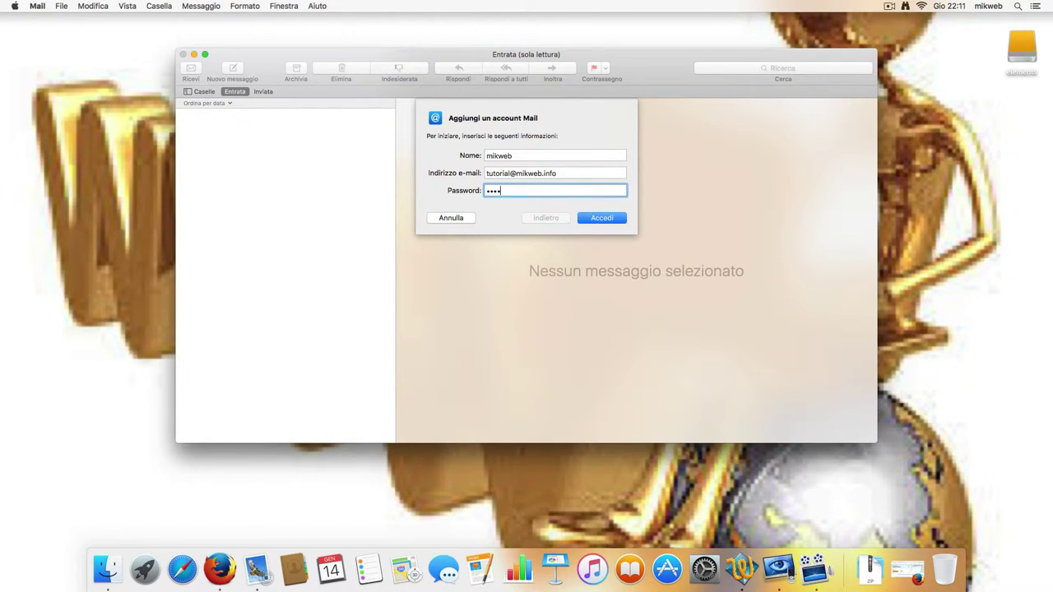
{"action": "left_click", "coordinate": [605, 218]}
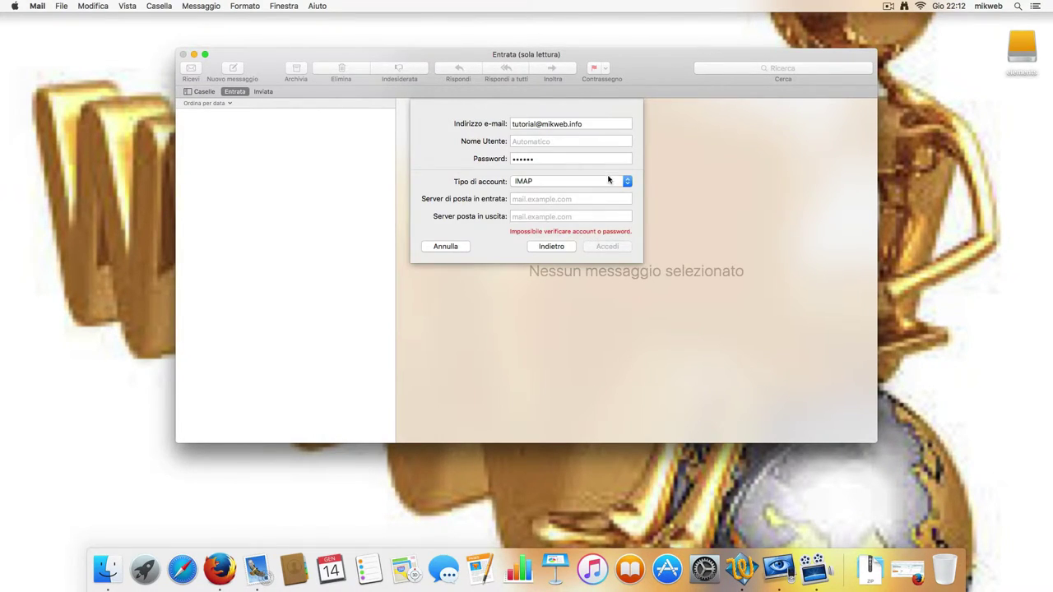
Enter the full e-mail address as user name, with servers imap.strato.de and smtp.strato.de, and sign in.
{"action": "left_click", "coordinate": [567, 142]}
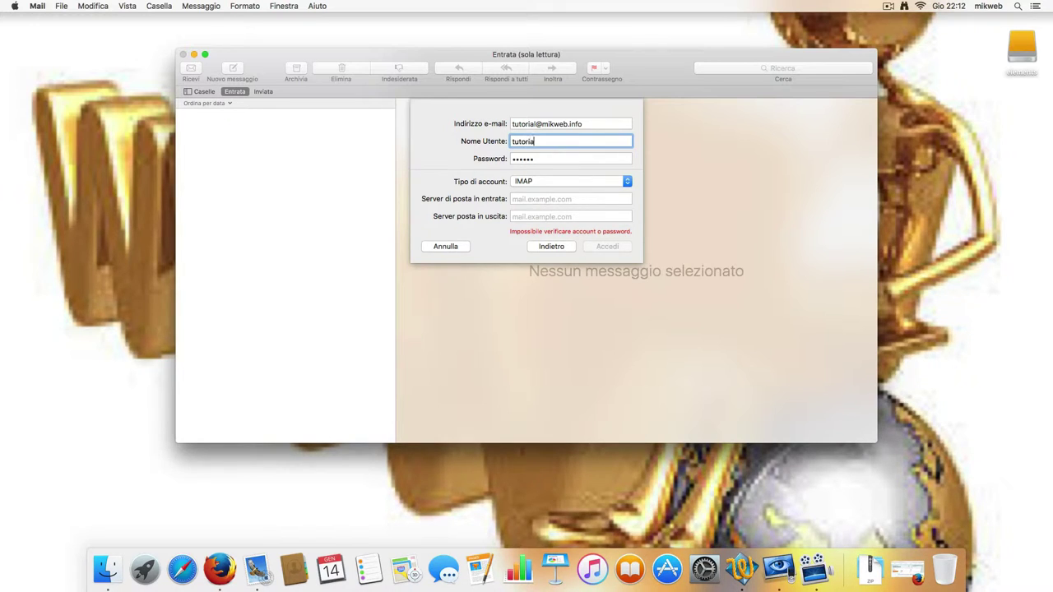
{"action": "left_click", "coordinate": [567, 199]}
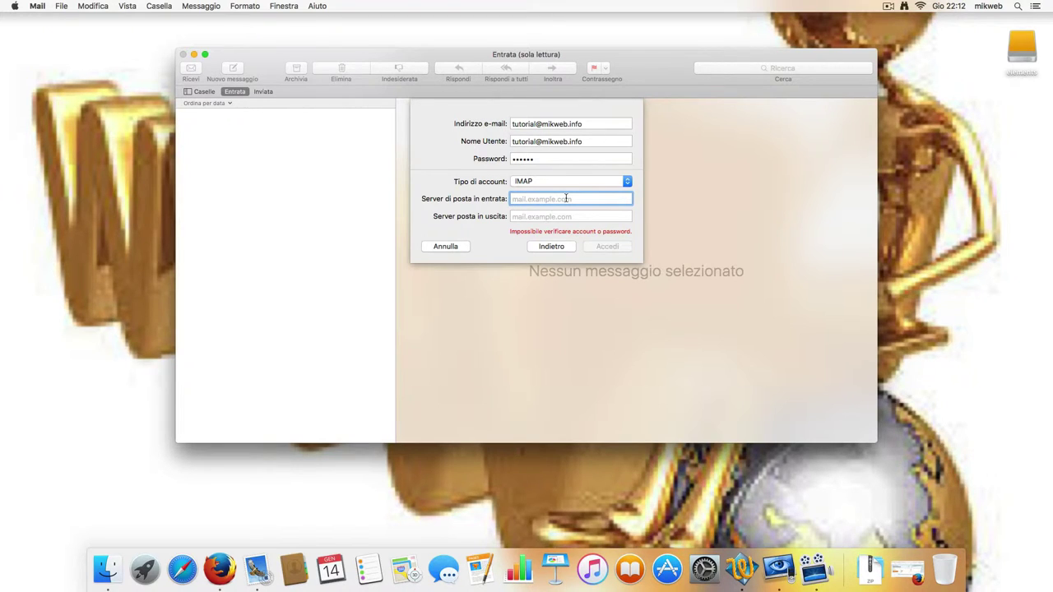
{"action": "type", "text": "imap.strato.de"}
{"action": "left_click", "coordinate": [534, 216]}
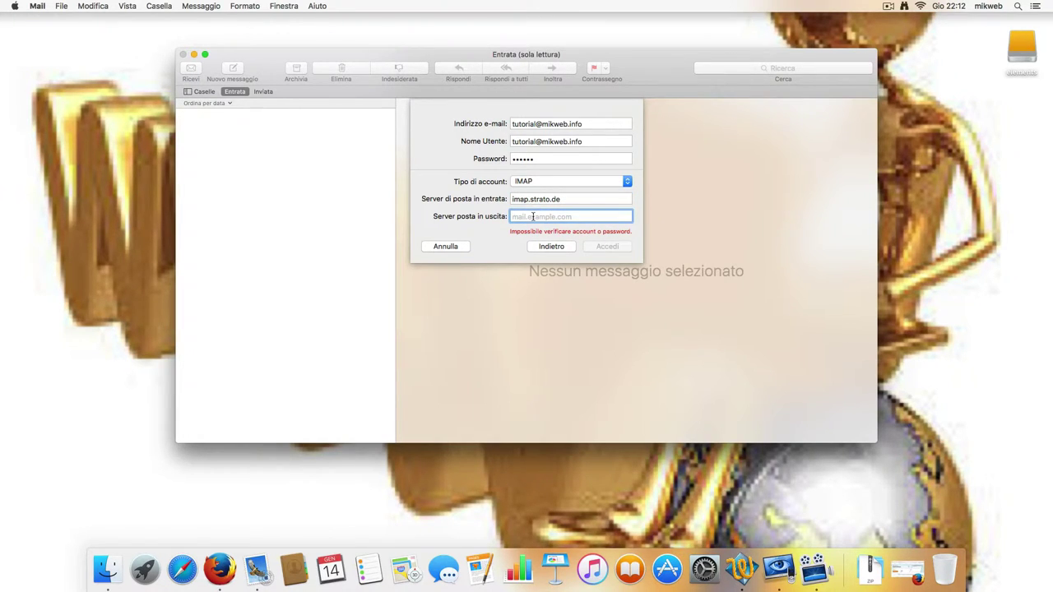
{"action": "type", "text": "smtp"}
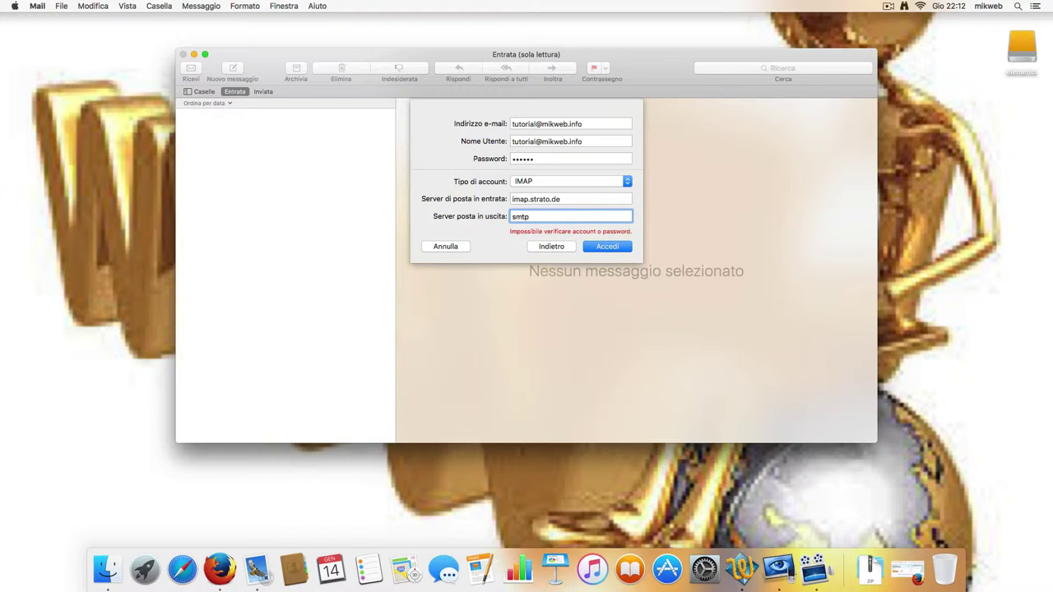
{"action": "type", "text": ".strato.de"}
{"action": "left_click", "coordinate": [609, 247]}
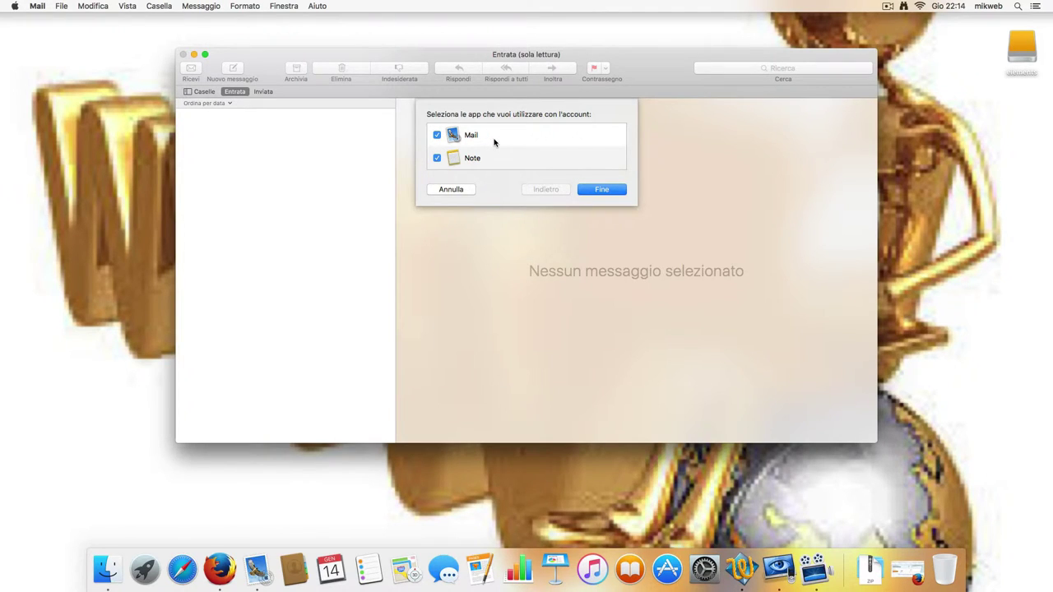
Finish the account for Mail only, with Notes unticked, and browse its Trash, Sent and Inbox mailboxes.
{"action": "left_click", "coordinate": [438, 159]}
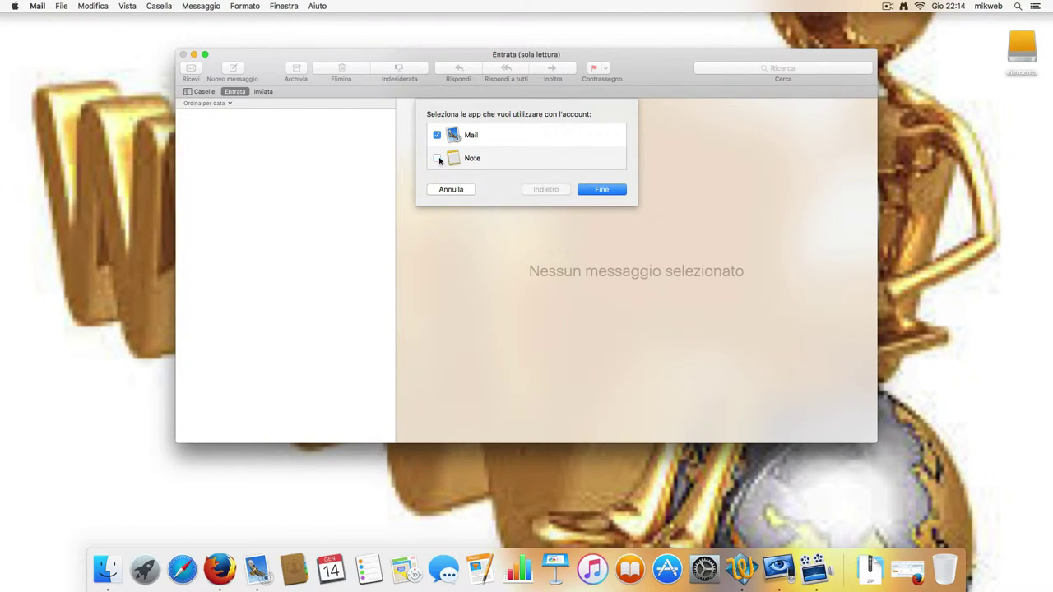
{"action": "left_click", "coordinate": [607, 193]}
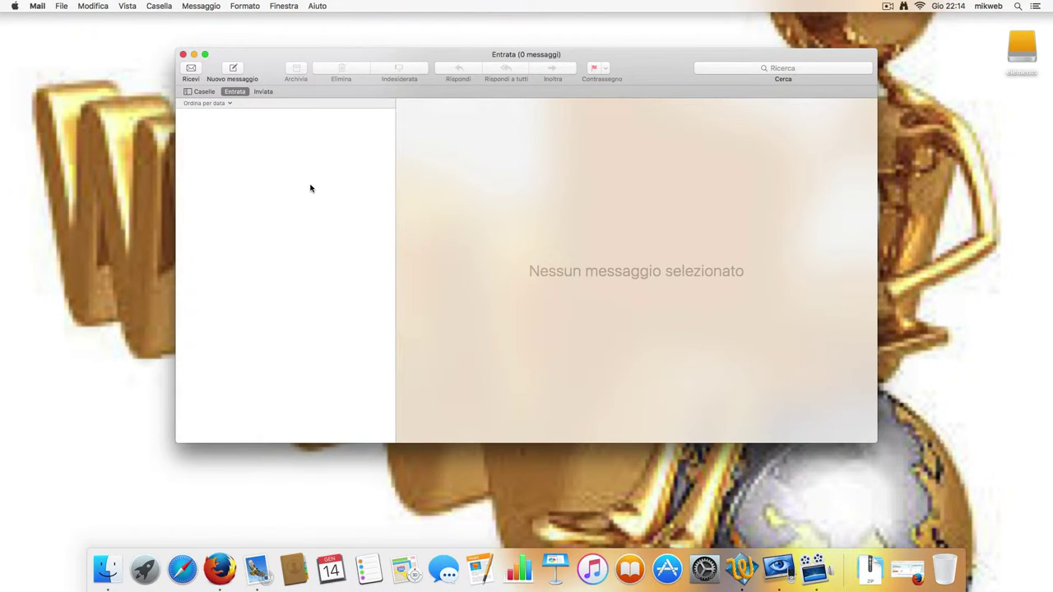
{"action": "left_click", "coordinate": [202, 96]}
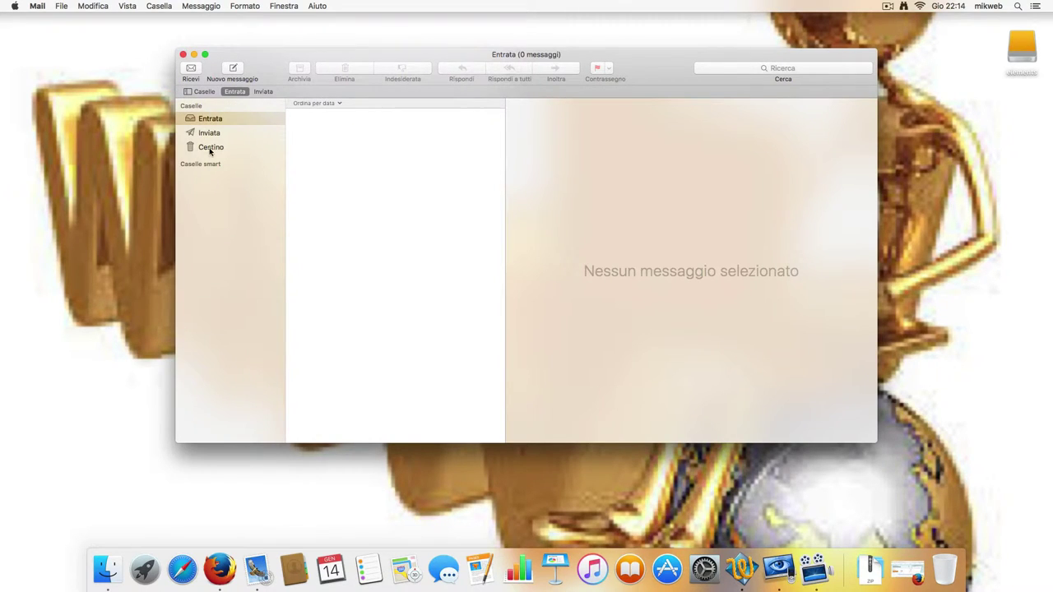
{"action": "left_click", "coordinate": [210, 150]}
{"action": "left_click", "coordinate": [209, 133]}
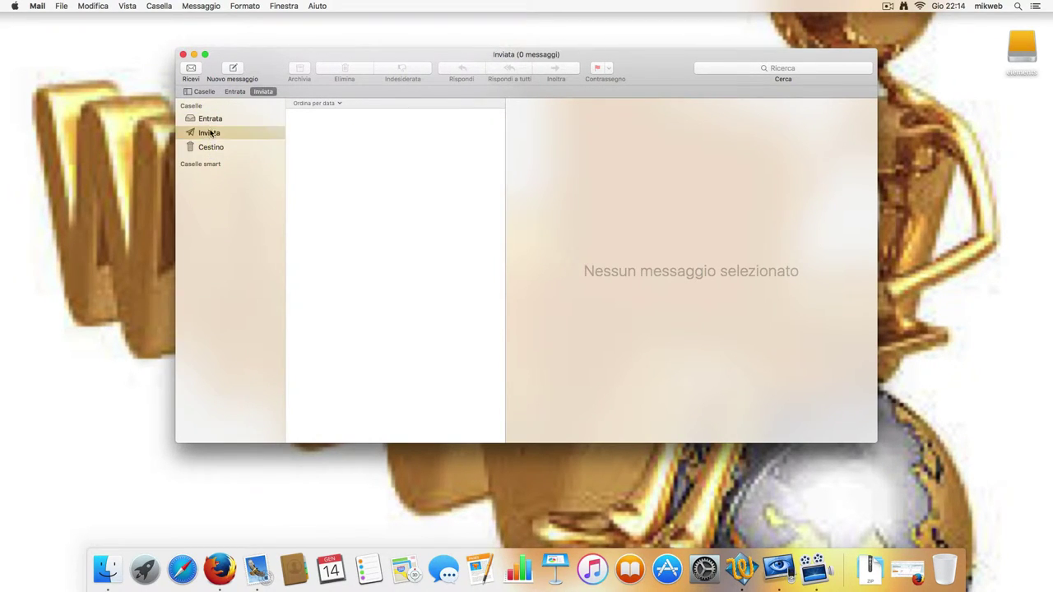
{"action": "left_click", "coordinate": [210, 121]}
Move the Mail window toward the lower left and browse the menu bar's Mail menu.
{"action": "left_click_drag", "start_coordinate": [263, 70], "coordinate": [166, 105]}
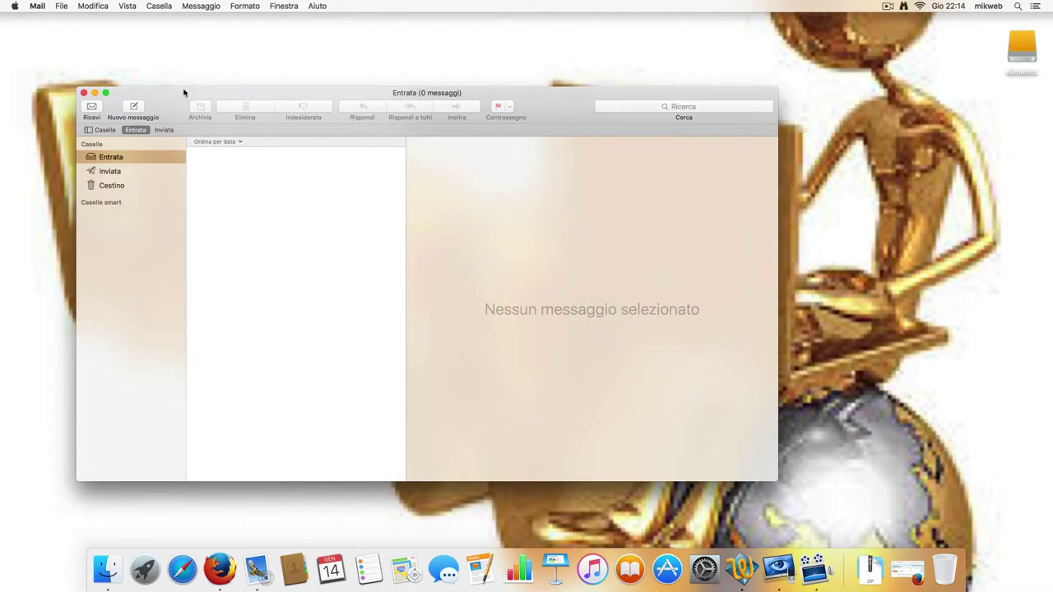
{"action": "left_click", "coordinate": [161, 7]}
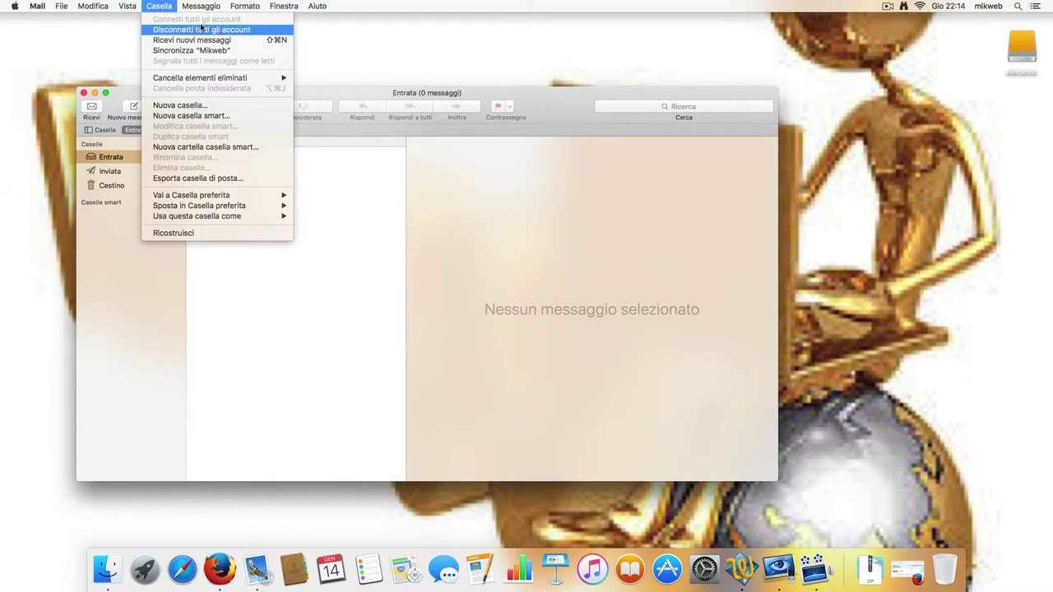
{"action": "mouse_move", "coordinate": [204, 7]}
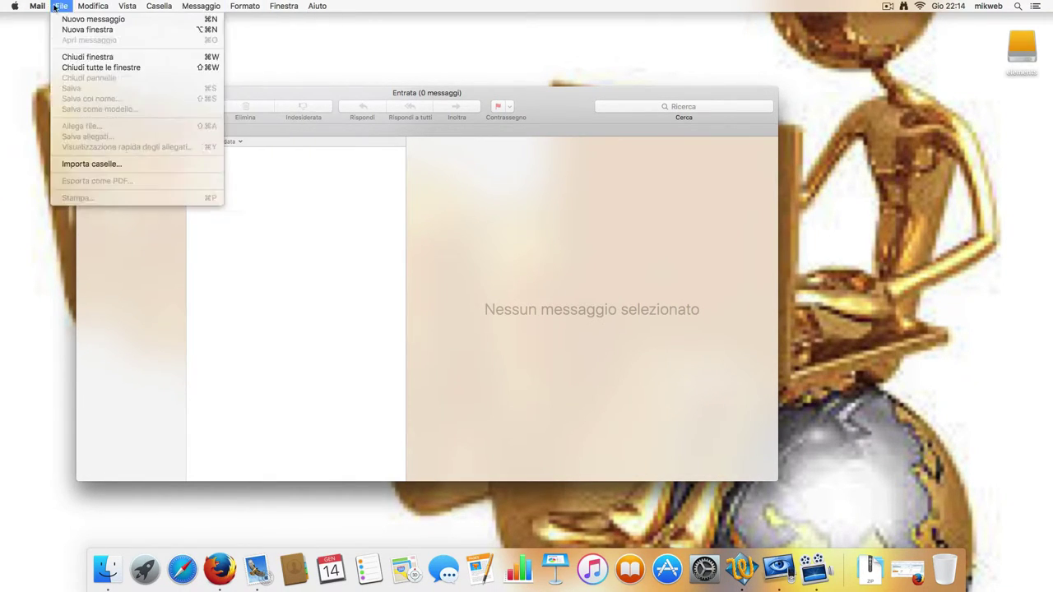
{"action": "mouse_move", "coordinate": [37, 7]}
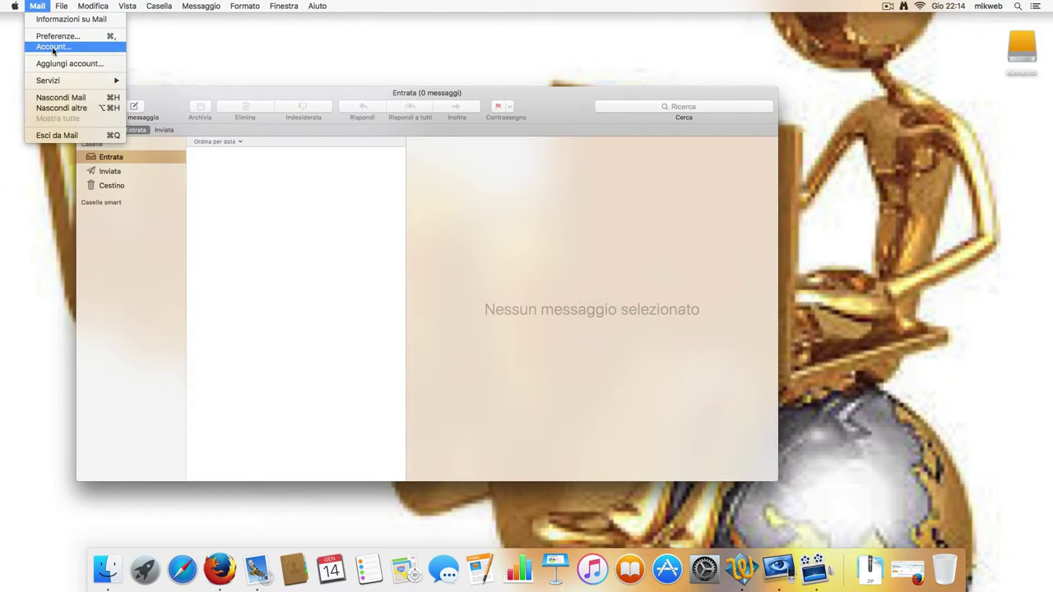
Open Mail Preferences at the account's Advanced settings, showing port 143 with SSL.
{"action": "left_click", "coordinate": [58, 38]}
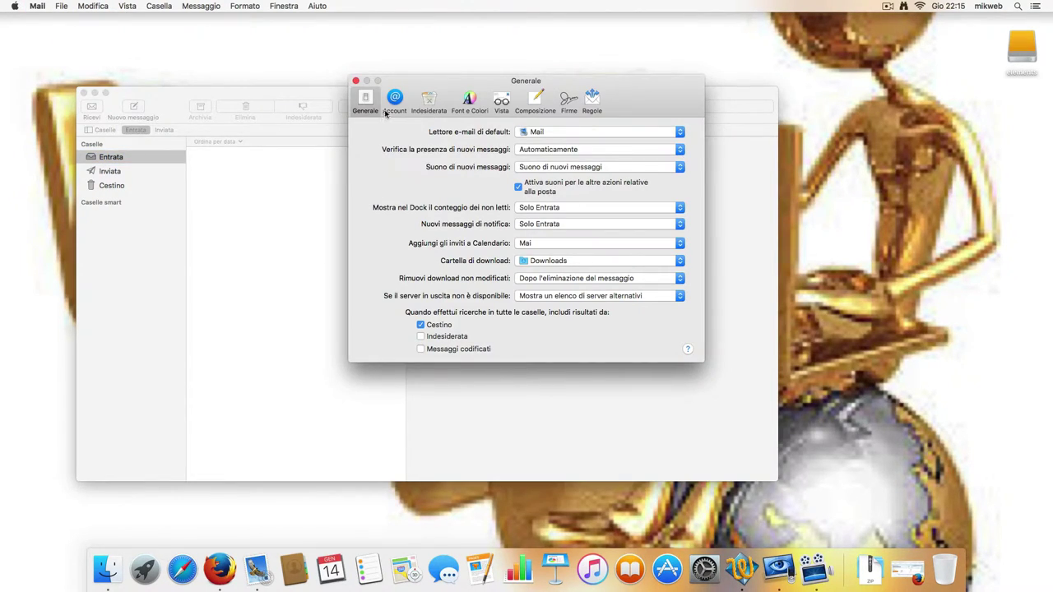
{"action": "left_click", "coordinate": [392, 105]}
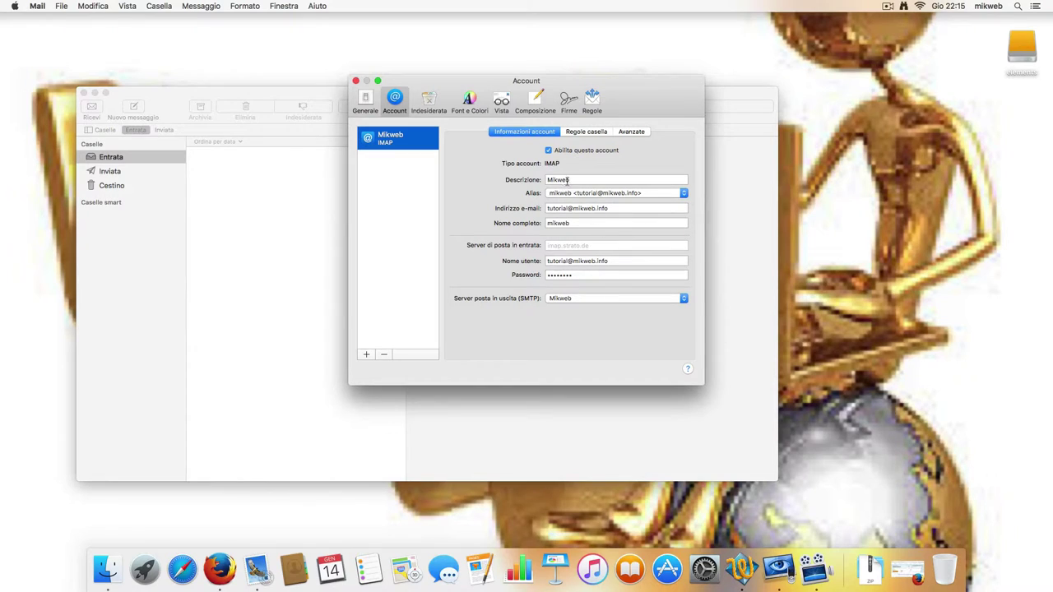
{"action": "left_click", "coordinate": [632, 133]}
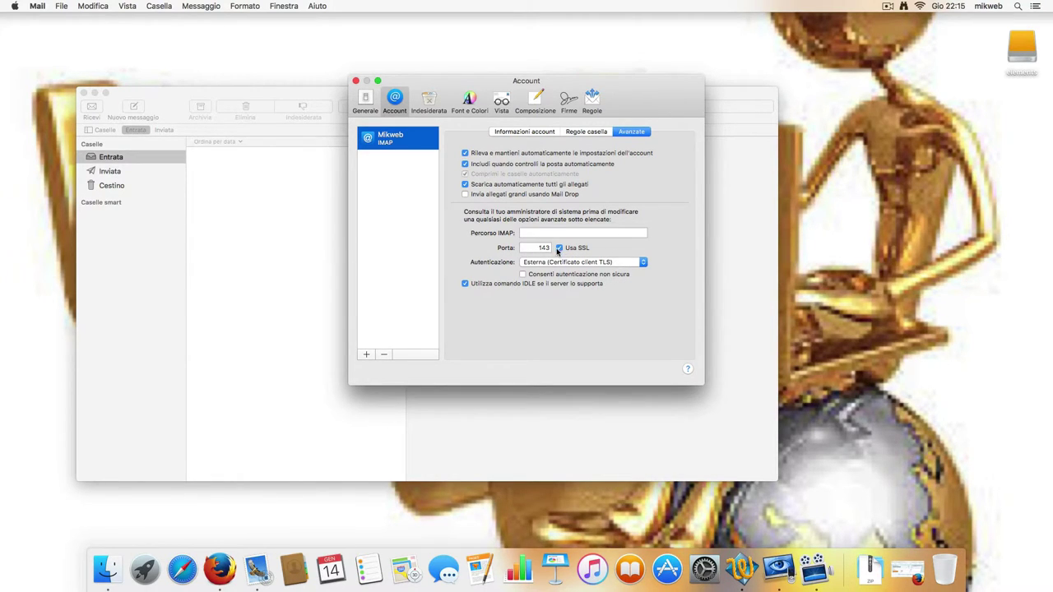
Change the incoming IMAP port from 143 to 993, leaving authentication unchanged.
{"action": "double_click", "coordinate": [539, 248]}
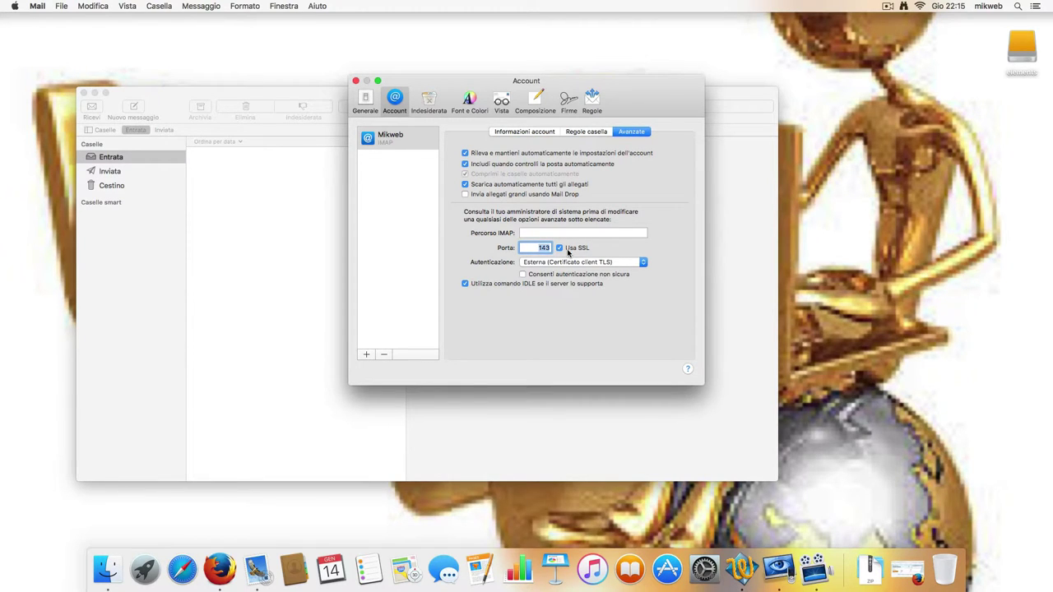
{"action": "type", "text": "993"}
{"action": "left_click", "coordinate": [631, 264]}
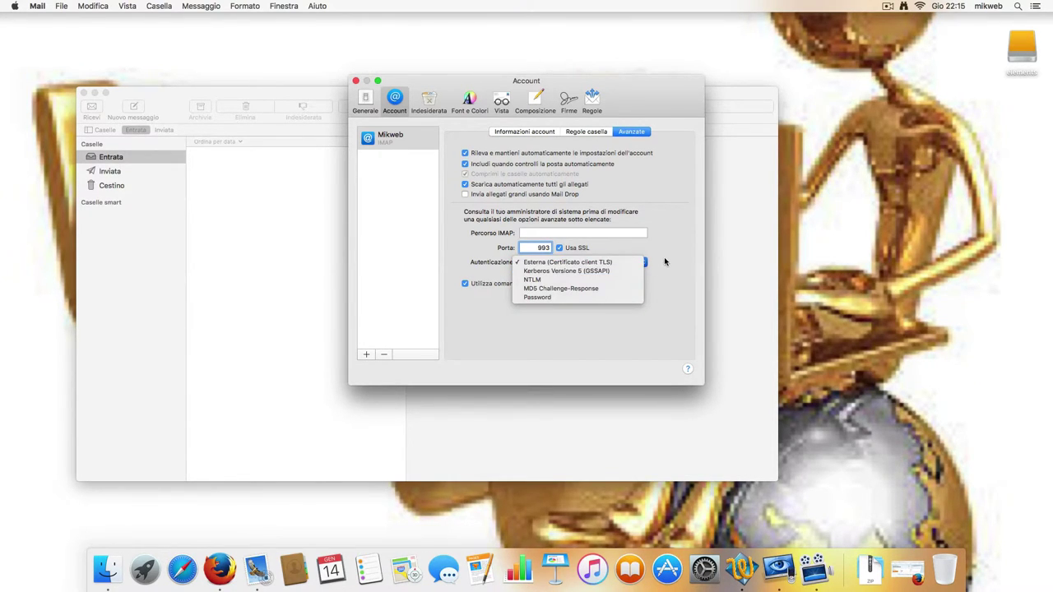
{"action": "left_click", "coordinate": [670, 265]}
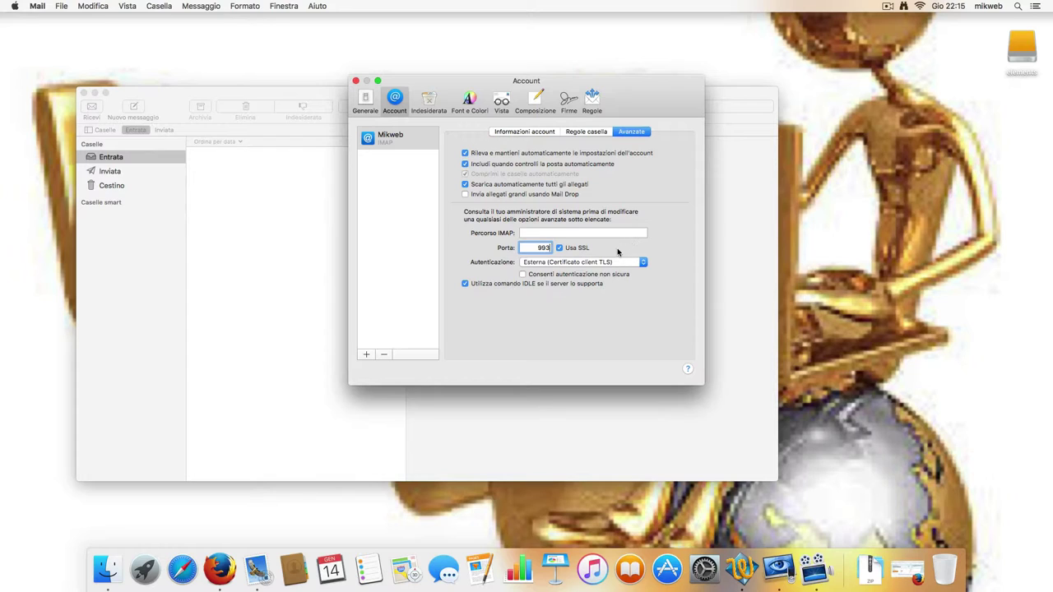
Open the smtp.strato.de outgoing server for editing, keeping no TLS certificate selected.
{"action": "left_click", "coordinate": [534, 134]}
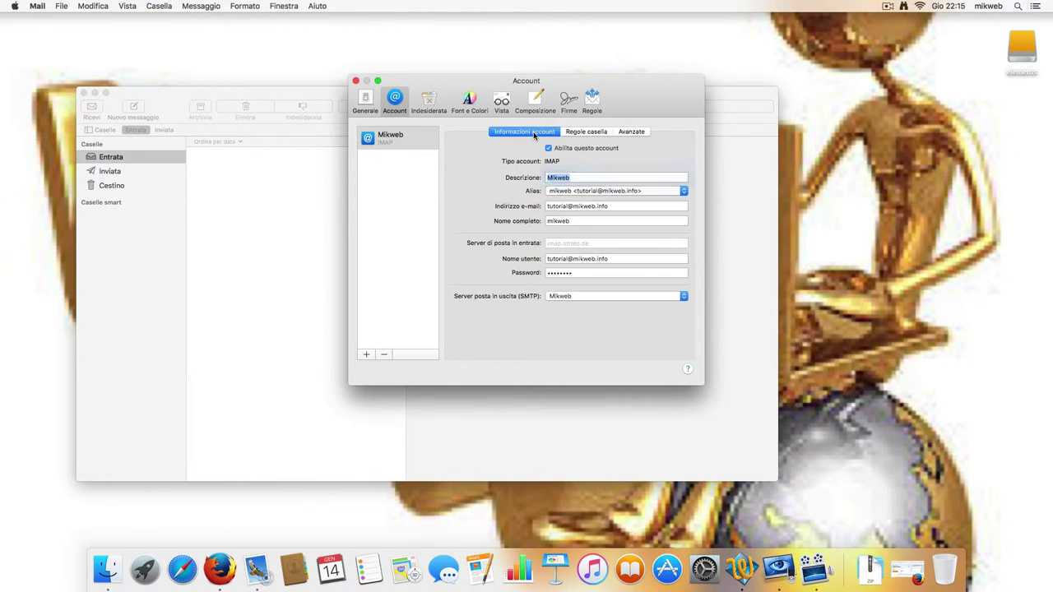
{"action": "left_click", "coordinate": [662, 299]}
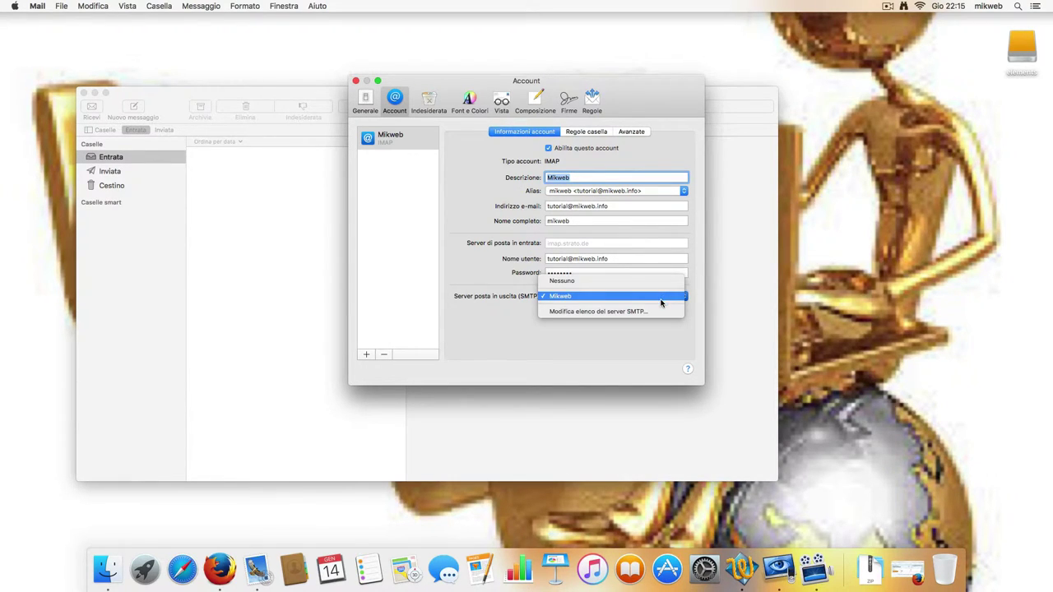
{"action": "left_click", "coordinate": [642, 313]}
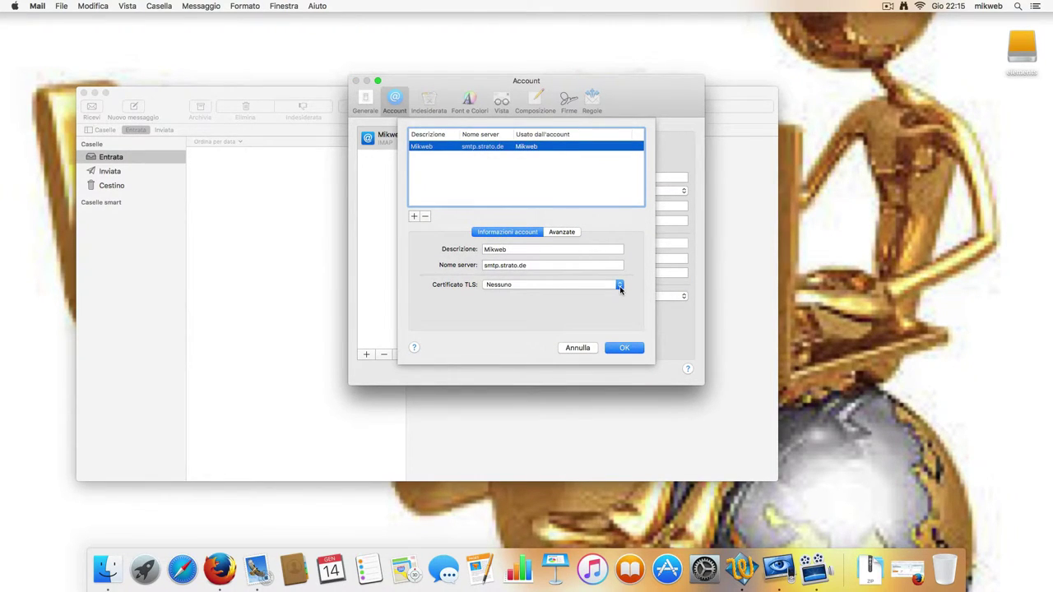
{"action": "left_click", "coordinate": [617, 288]}
{"action": "left_click", "coordinate": [618, 288]}
Set the outgoing server to port 465 with SSL and Password authentication, and confirm.
{"action": "left_click", "coordinate": [568, 235]}
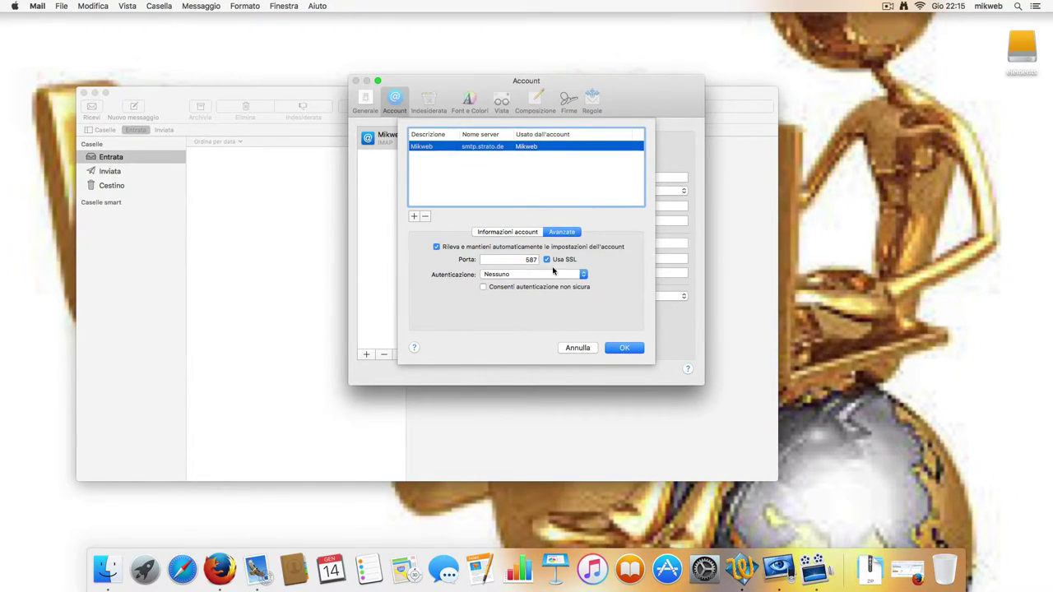
{"action": "key", "text": "Tab"}
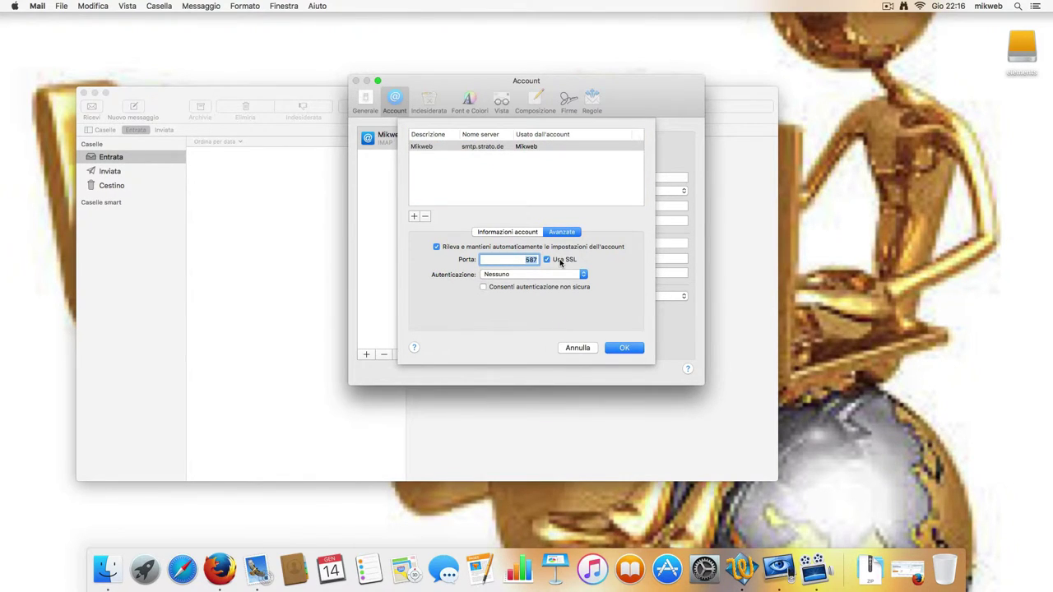
{"action": "type", "text": "465"}
{"action": "left_click", "coordinate": [580, 276]}
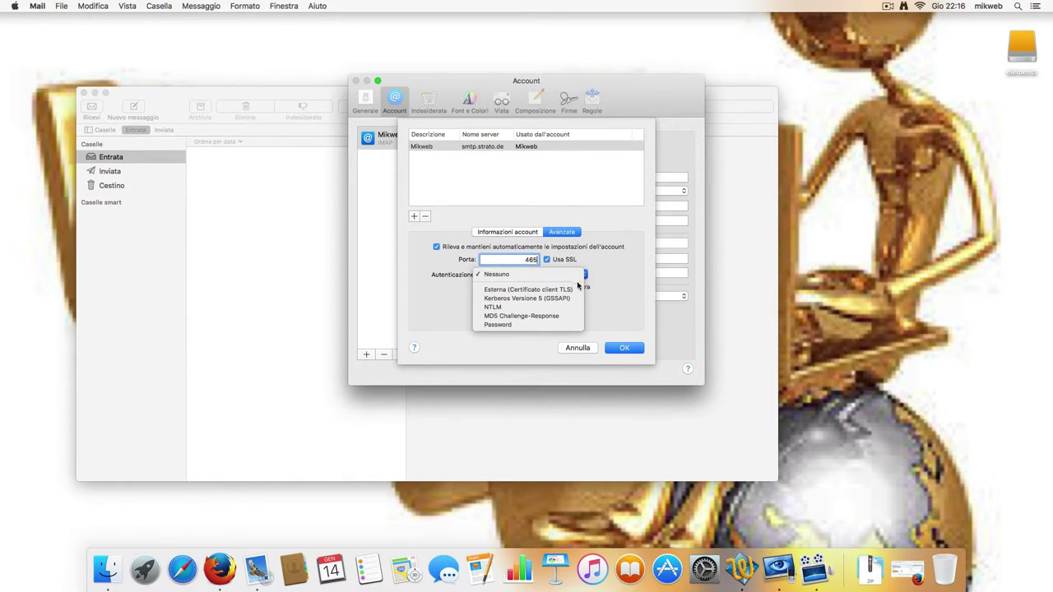
{"action": "left_click", "coordinate": [548, 326]}
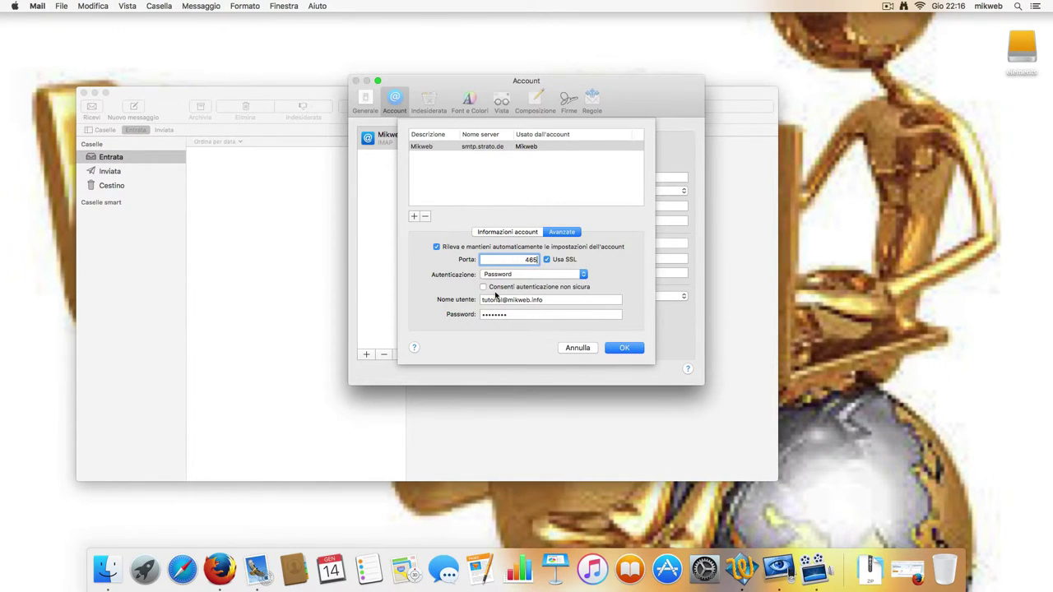
{"action": "left_click", "coordinate": [624, 348]}
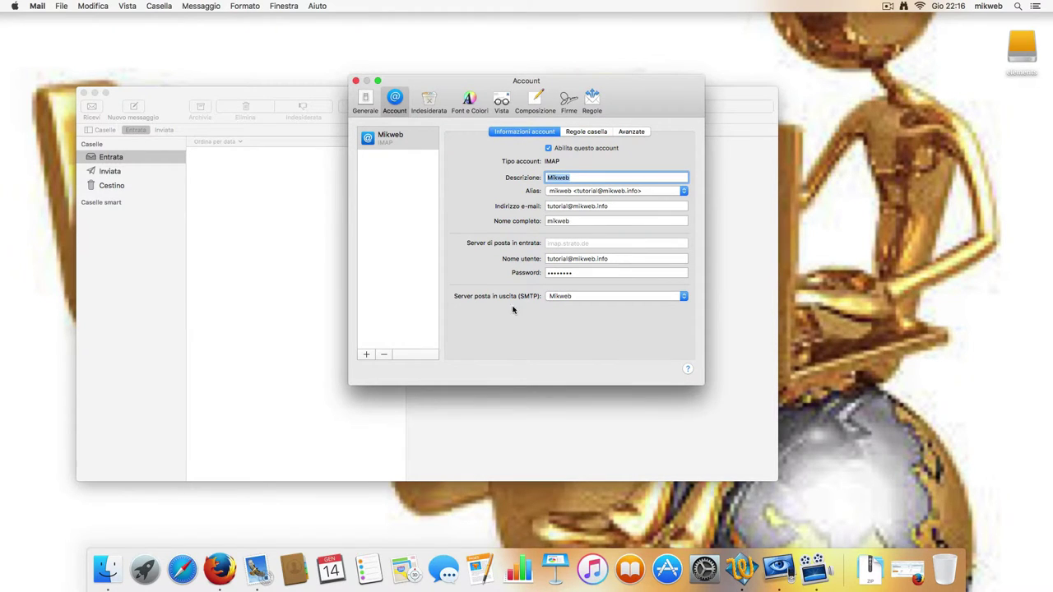
Re-enter the incoming port as 993 with SSL and switch authentication to Password.
{"action": "left_click", "coordinate": [631, 132]}
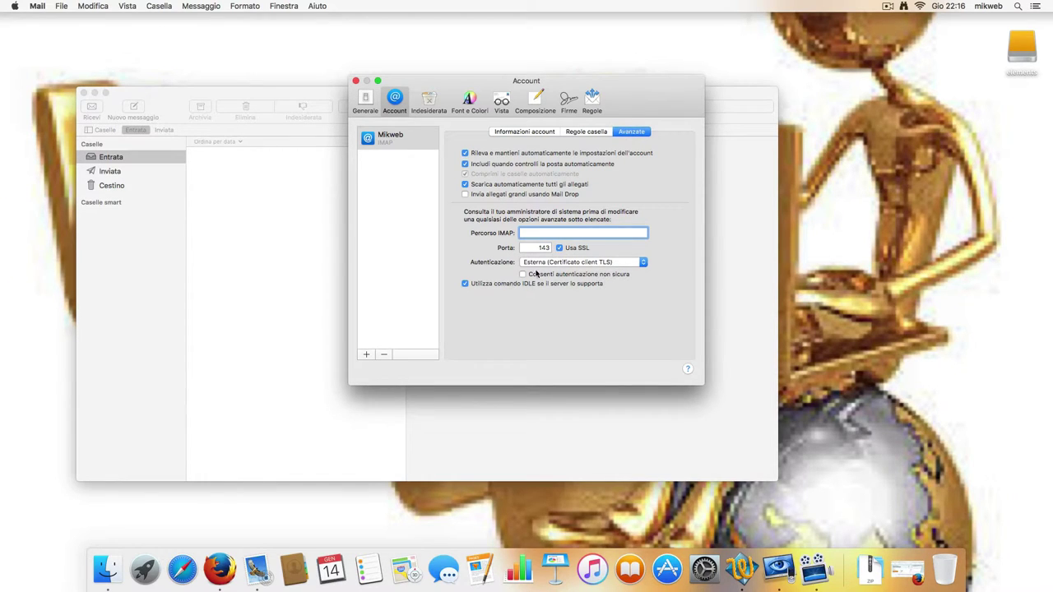
{"action": "left_click", "coordinate": [540, 248]}
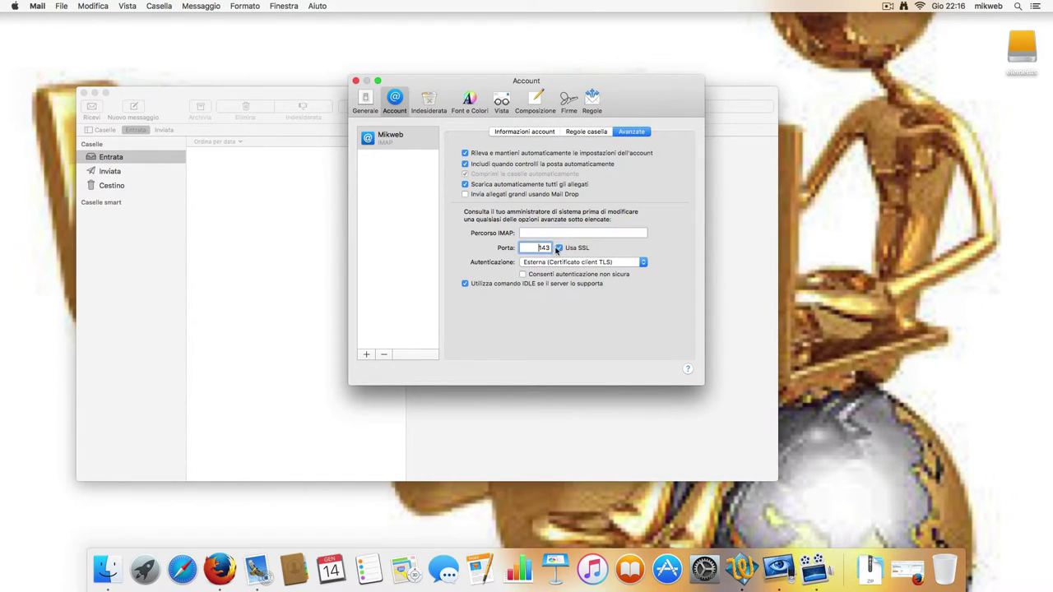
{"action": "left_click_drag", "start_coordinate": [536, 246], "coordinate": [570, 246]}
{"action": "type", "text": "993"}
{"action": "left_click", "coordinate": [625, 263]}
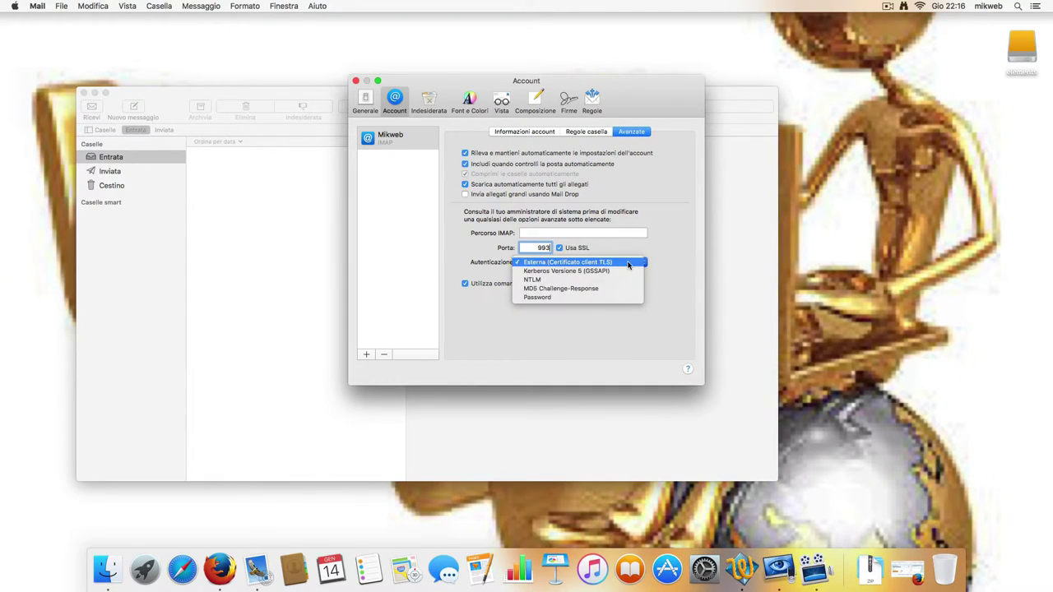
{"action": "left_click", "coordinate": [581, 299]}
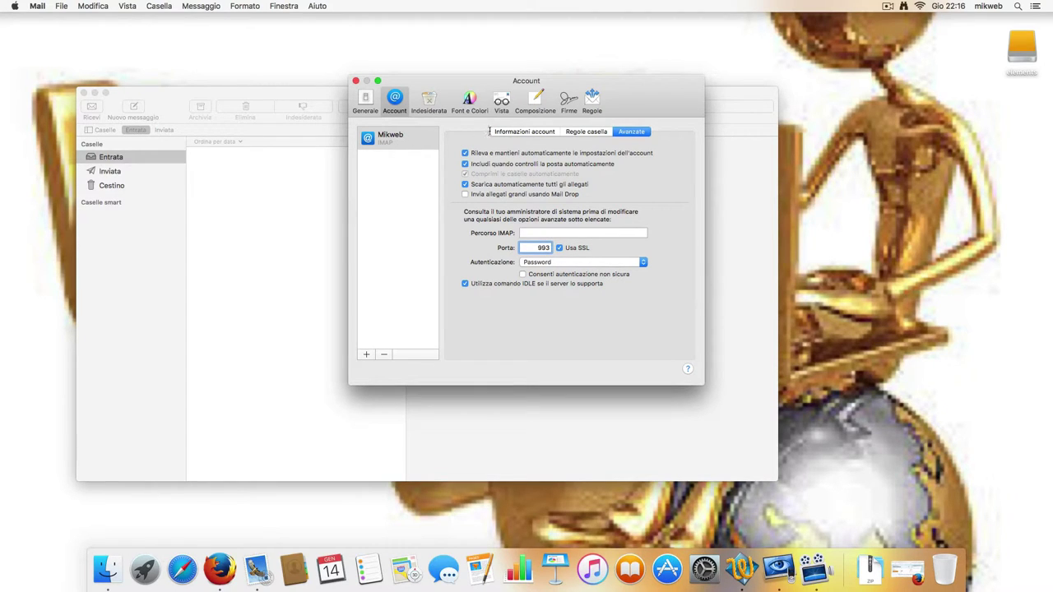
Review the Mikweb account's Information, Mailbox Behaviours and Advanced settings.
{"action": "left_click", "coordinate": [401, 137]}
{"action": "left_click", "coordinate": [515, 134]}
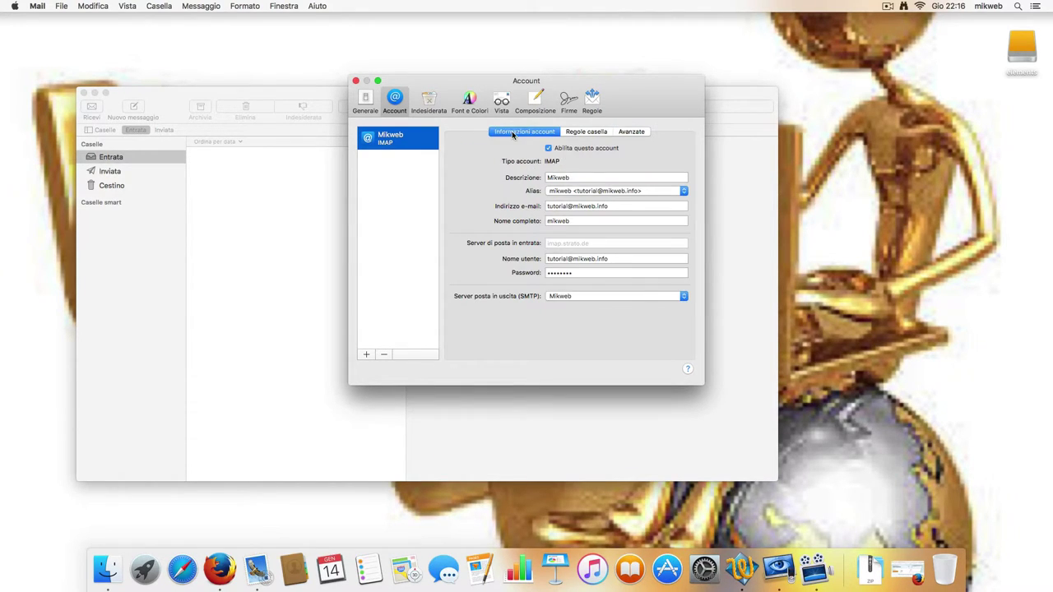
{"action": "left_click", "coordinate": [576, 132]}
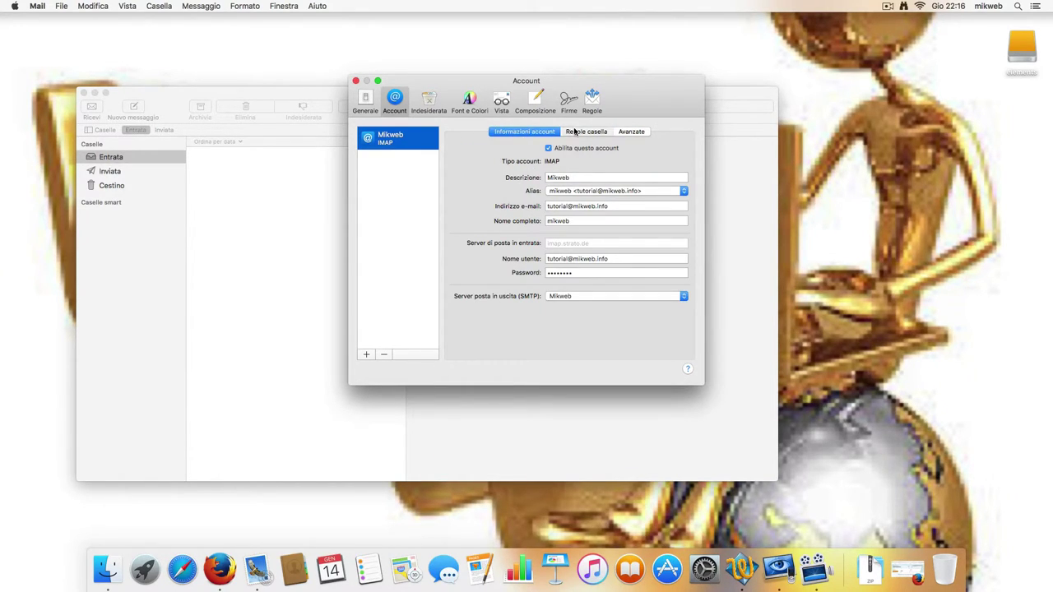
{"action": "left_click", "coordinate": [625, 133]}
Save the Mikweb account changes and close the account and Preferences windows.
{"action": "left_click", "coordinate": [396, 143]}
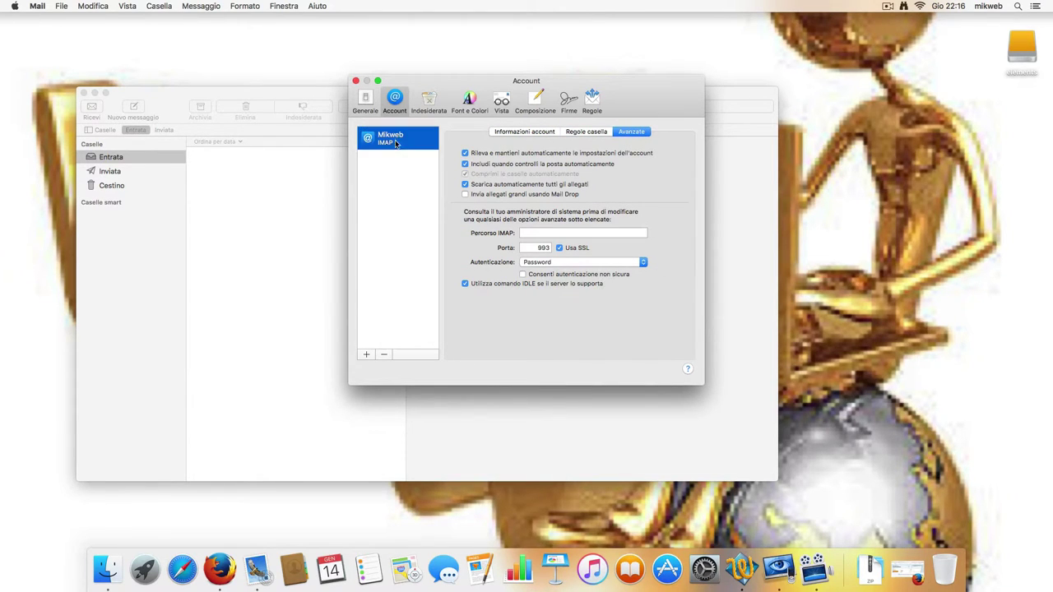
{"action": "left_click", "coordinate": [355, 81]}
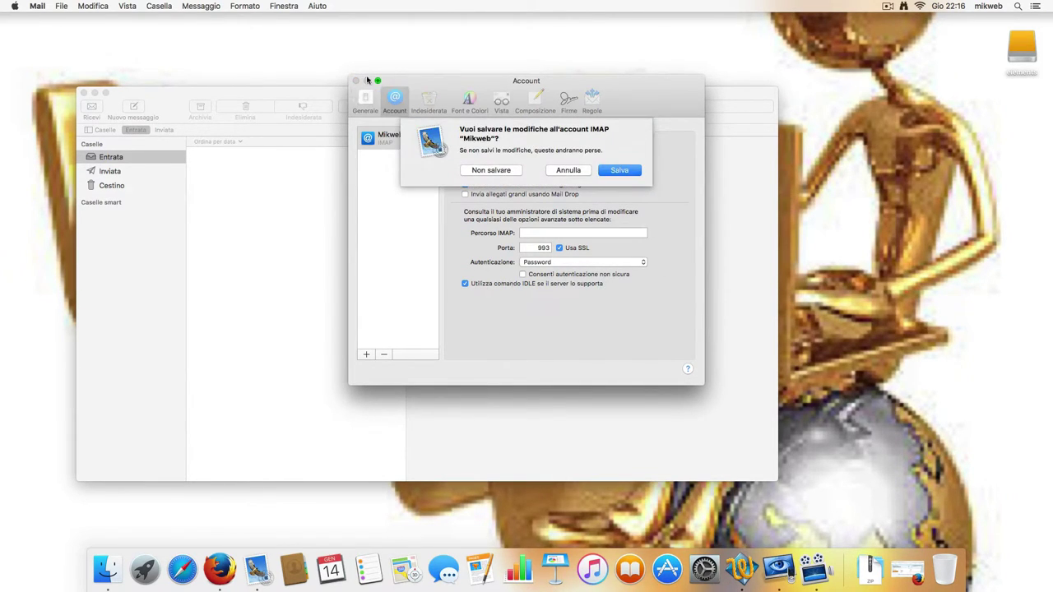
{"action": "left_click", "coordinate": [617, 170]}
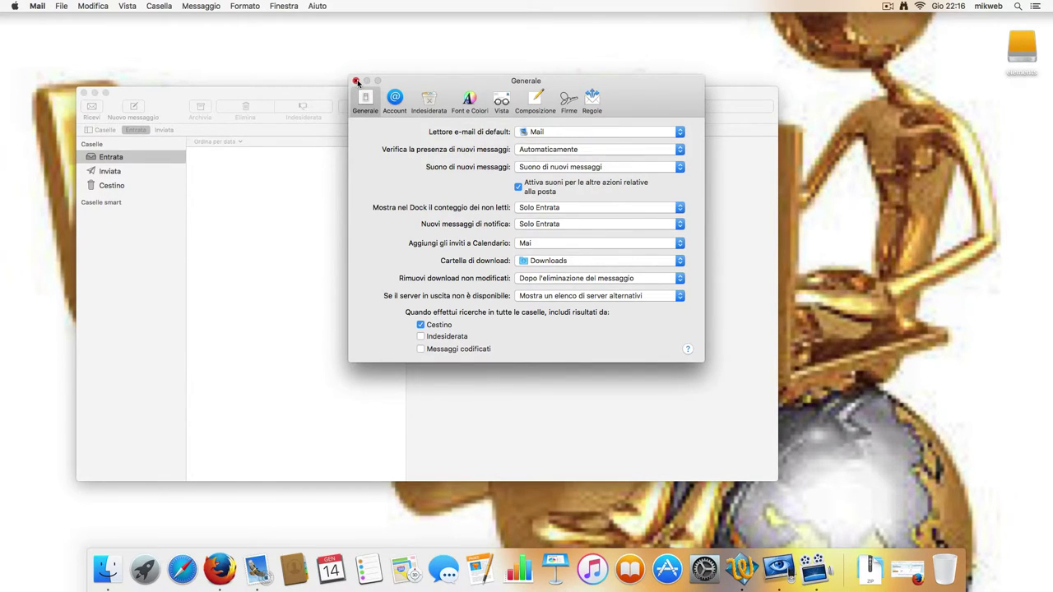
{"action": "left_click", "coordinate": [355, 81]}
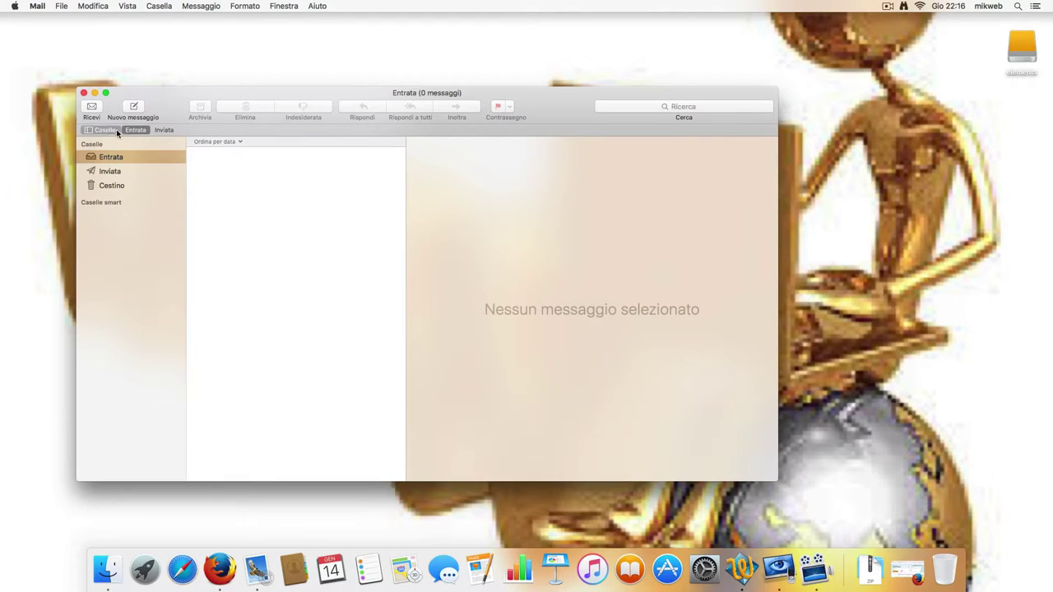
Send a message with subject and body 'test' to the account's own e-mail address.
{"action": "left_click", "coordinate": [134, 108]}
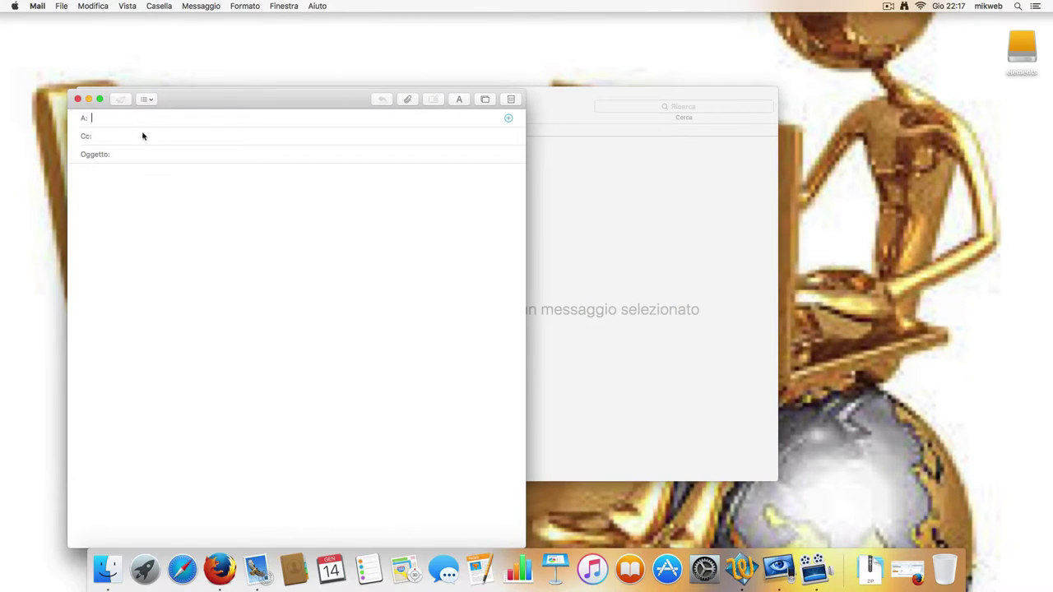
{"action": "left_click", "coordinate": [138, 153]}
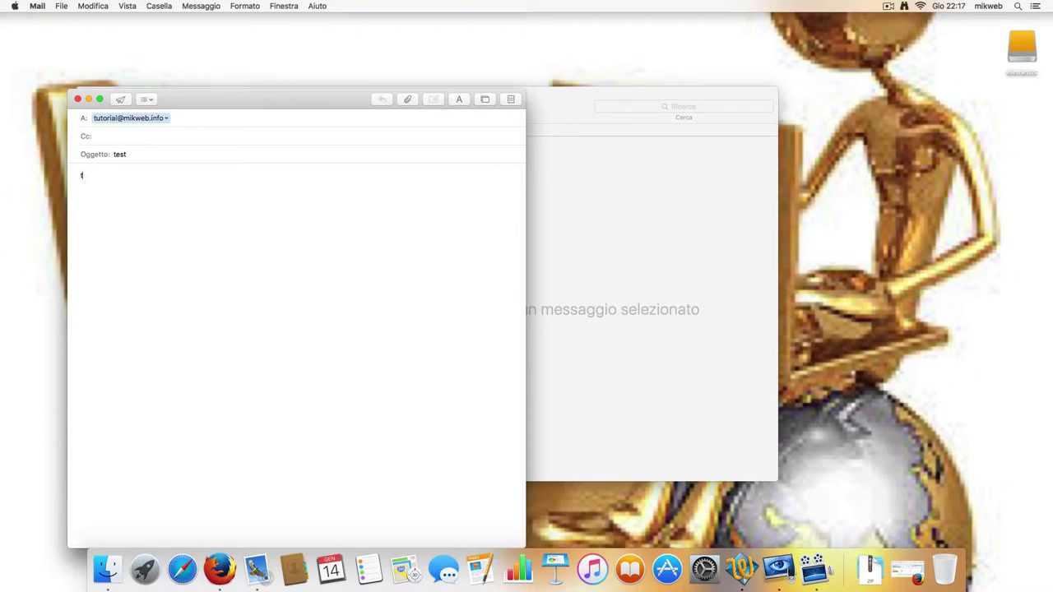
{"action": "left_click", "coordinate": [120, 100]}
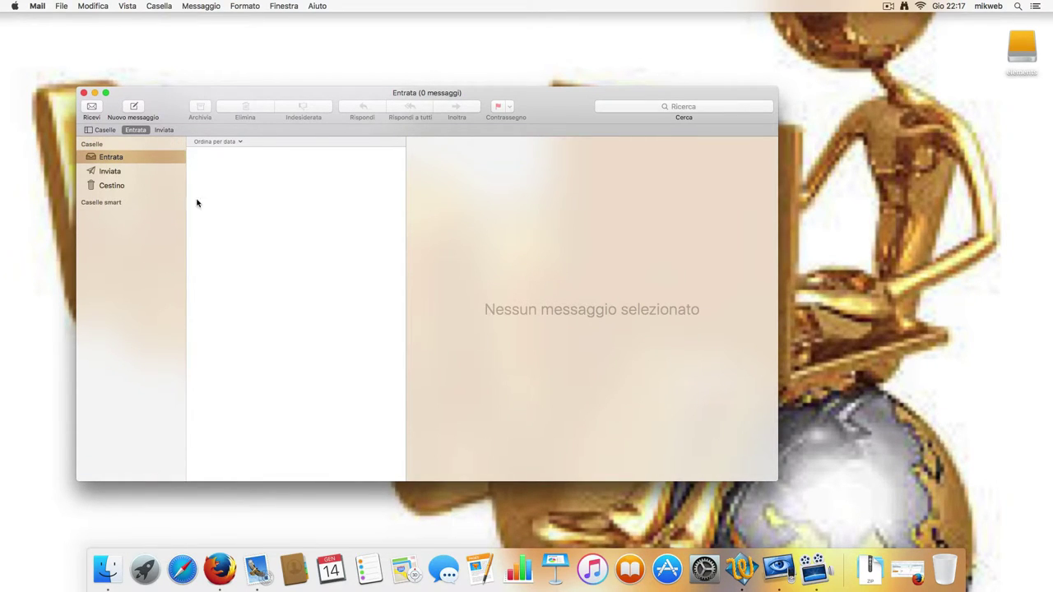
{"action": "scroll", "coordinate": [159, 206], "scroll_direction": "up", "scroll_amount": 2}
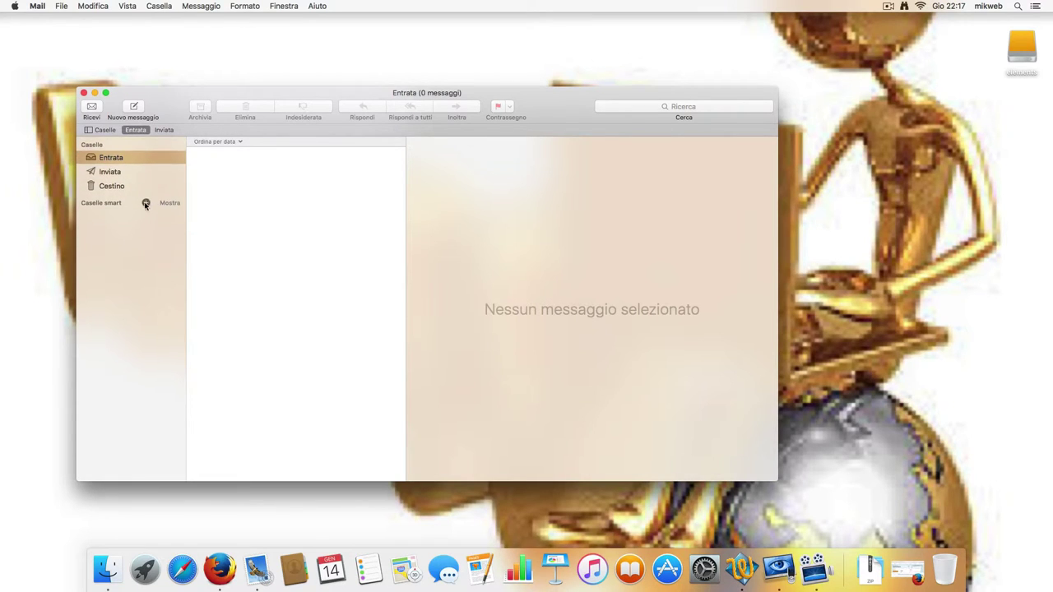
{"action": "scroll", "coordinate": [140, 198], "scroll_direction": "up", "scroll_amount": 2}
{"action": "scroll", "coordinate": [140, 185], "scroll_direction": "up", "scroll_amount": 3}
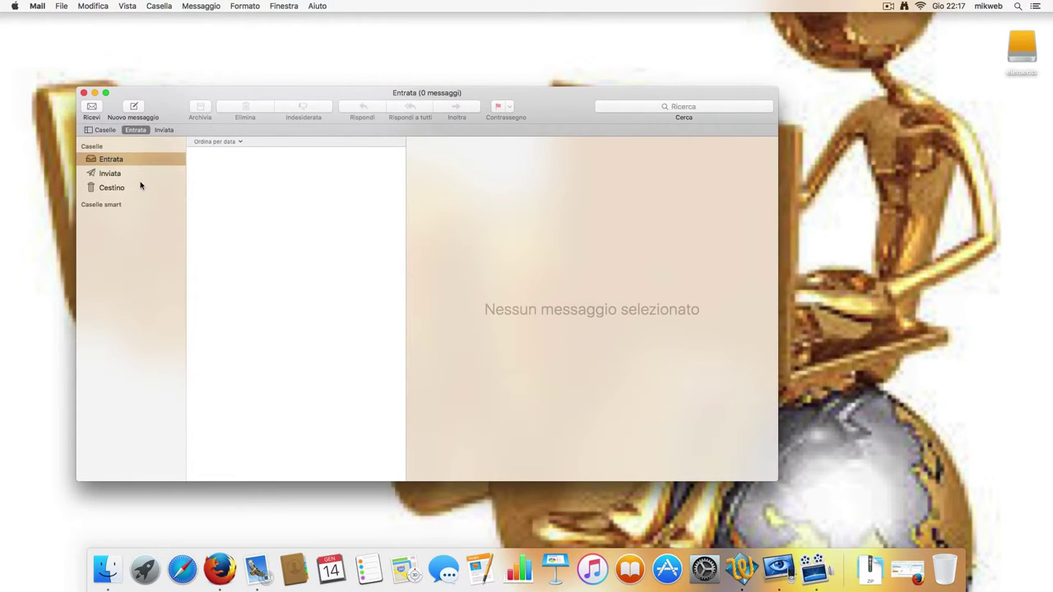
{"action": "left_click", "coordinate": [93, 108]}
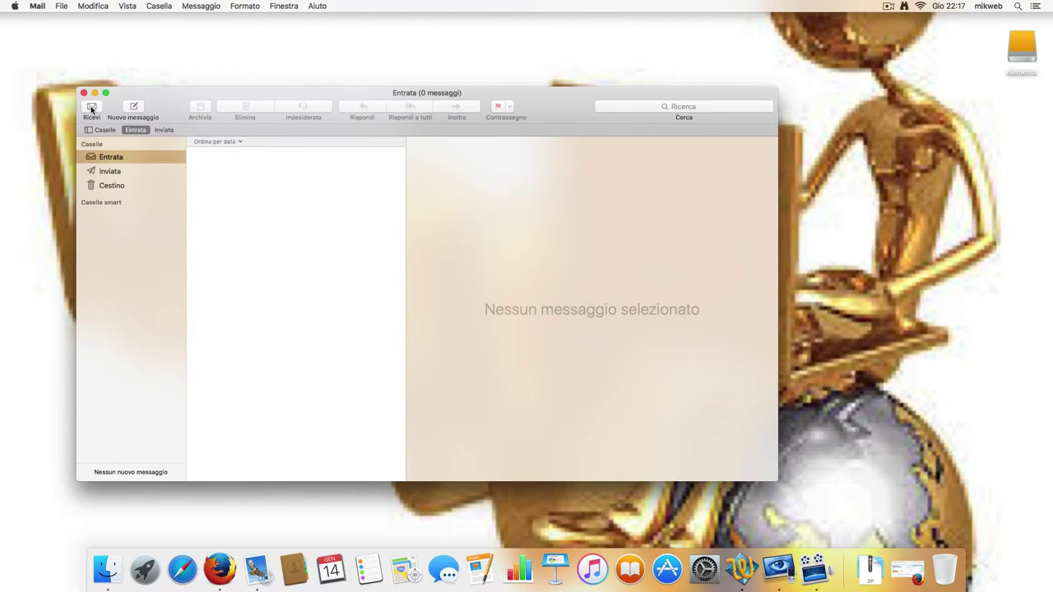
{"action": "left_click", "coordinate": [92, 107]}
{"action": "left_click", "coordinate": [92, 108]}
{"action": "left_click", "coordinate": [115, 171]}
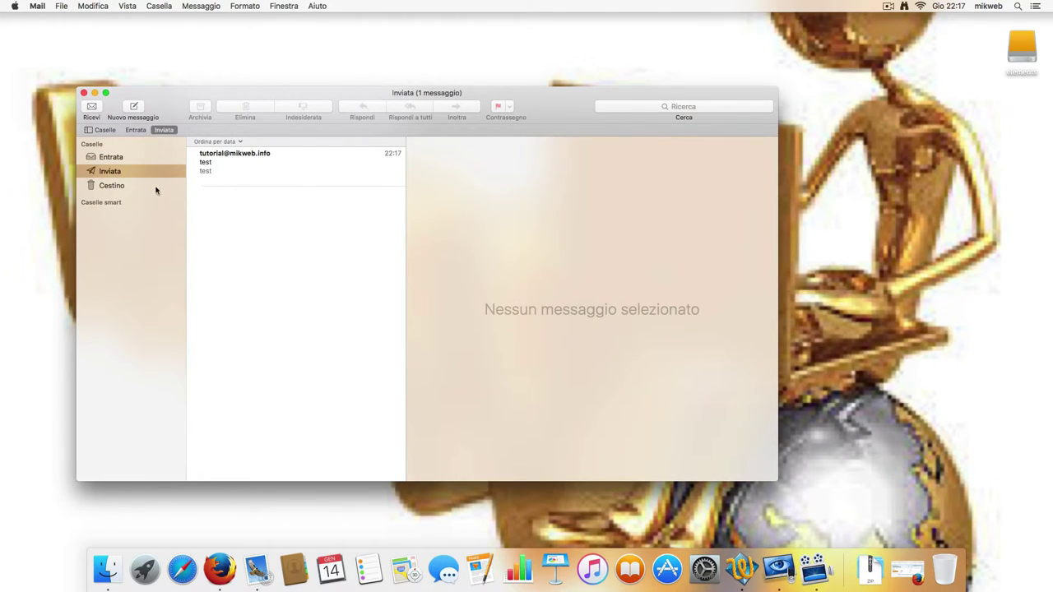
{"action": "left_click", "coordinate": [115, 186]}
{"action": "left_click", "coordinate": [117, 173]}
{"action": "left_click", "coordinate": [124, 161]}
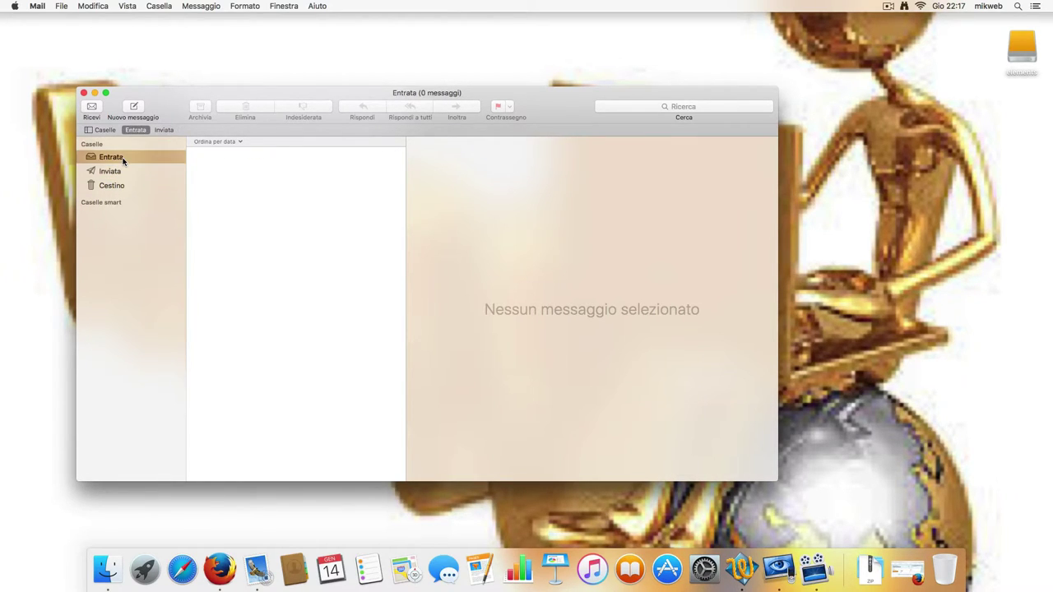
{"action": "left_click", "coordinate": [92, 115]}
{"action": "left_click", "coordinate": [92, 115]}
{"action": "left_click", "coordinate": [92, 115]}
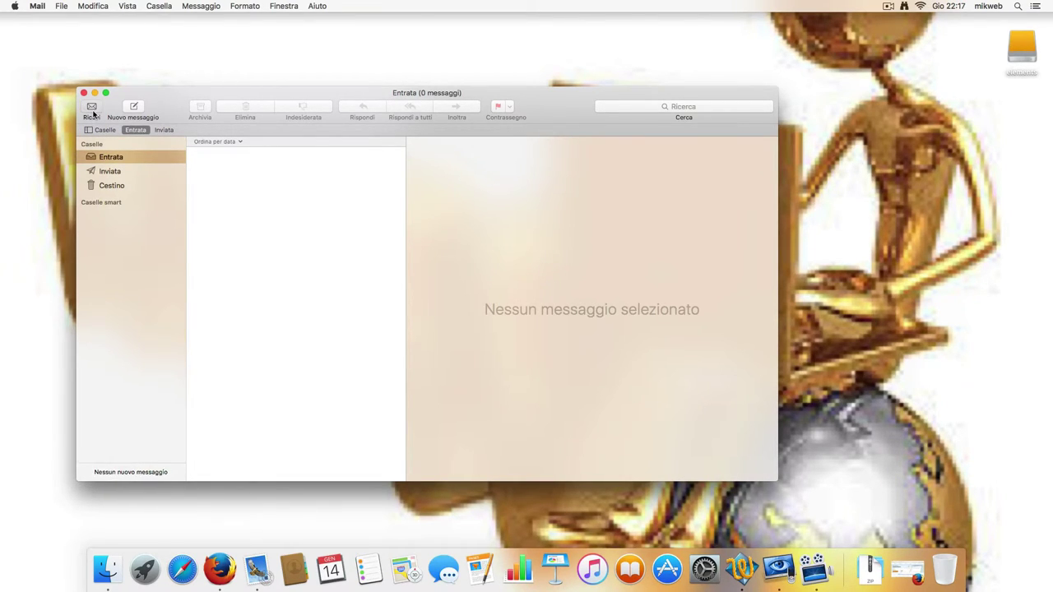
{"action": "left_click", "coordinate": [93, 115]}
{"action": "left_click", "coordinate": [92, 115]}
{"action": "left_click", "coordinate": [94, 112]}
{"action": "left_click", "coordinate": [95, 111]}
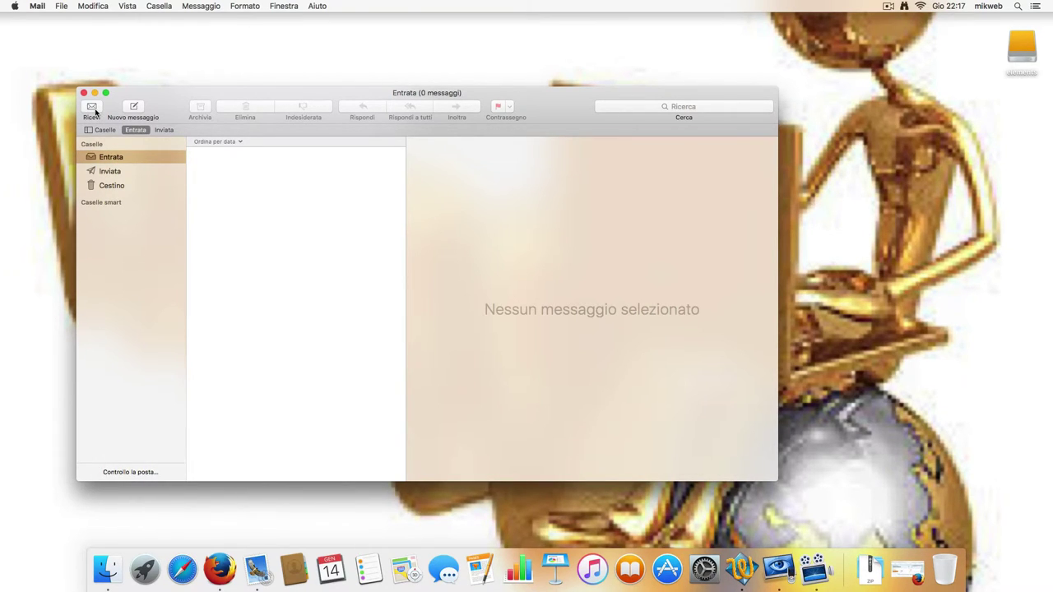
{"action": "left_click", "coordinate": [95, 112]}
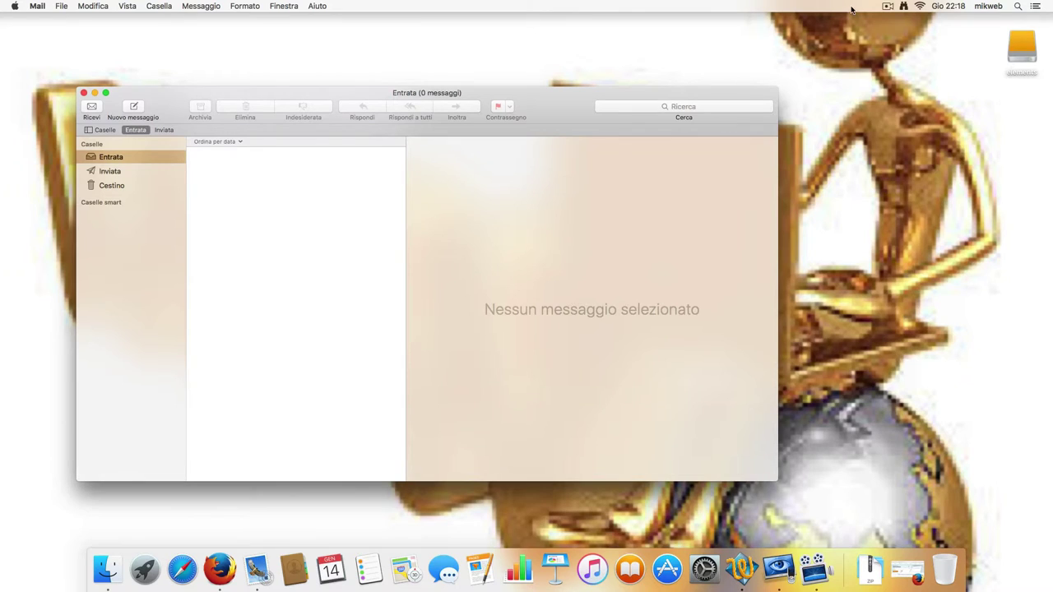
{"action": "left_click", "coordinate": [888, 6]}
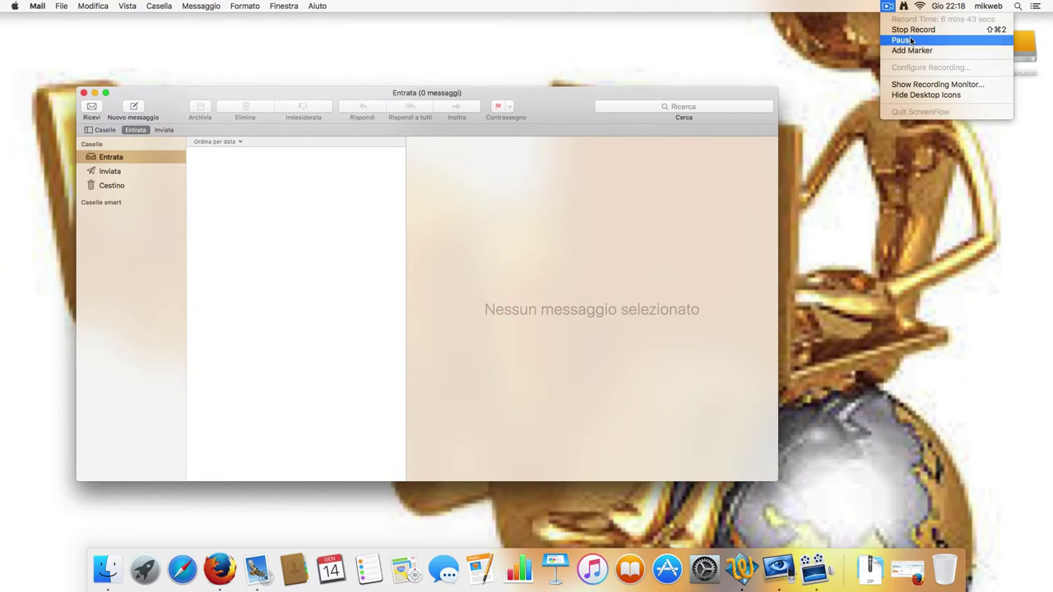
Check the Inviata (sent) folder, then go back to the Entrata inbox.
{"action": "left_click", "coordinate": [910, 41]}
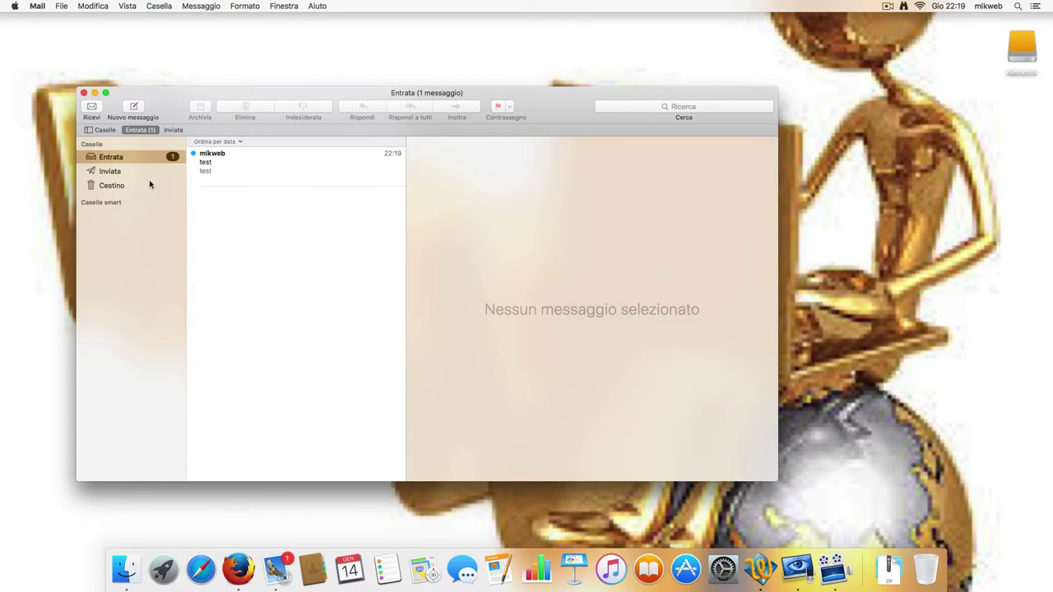
{"action": "left_click", "coordinate": [117, 171]}
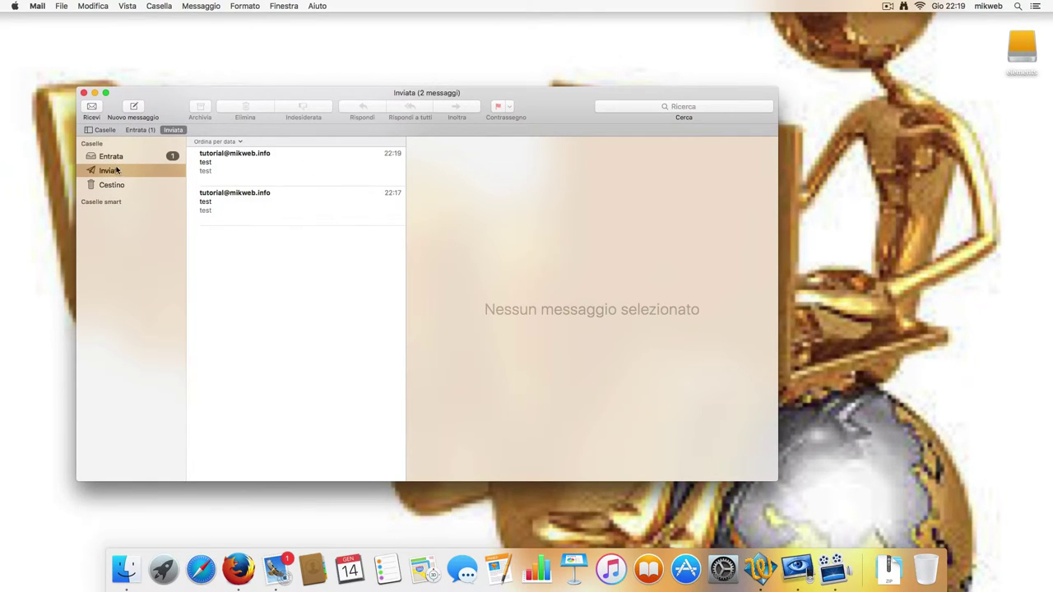
{"action": "left_click", "coordinate": [112, 156]}
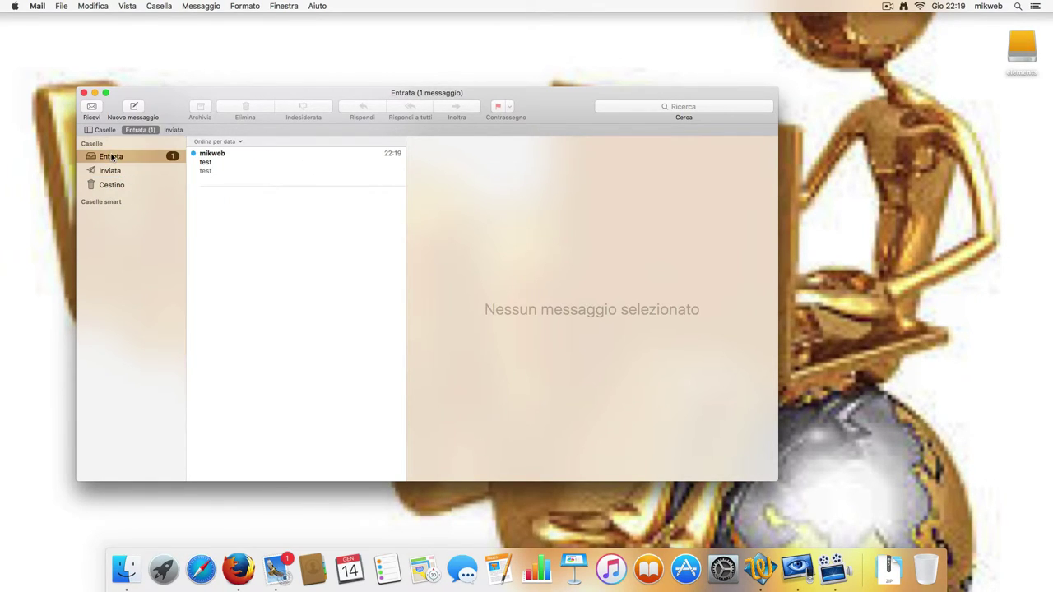
Open the received 'test' message in its own window, widen it to read, then close it.
{"action": "left_click", "coordinate": [218, 158]}
{"action": "double_click", "coordinate": [218, 158]}
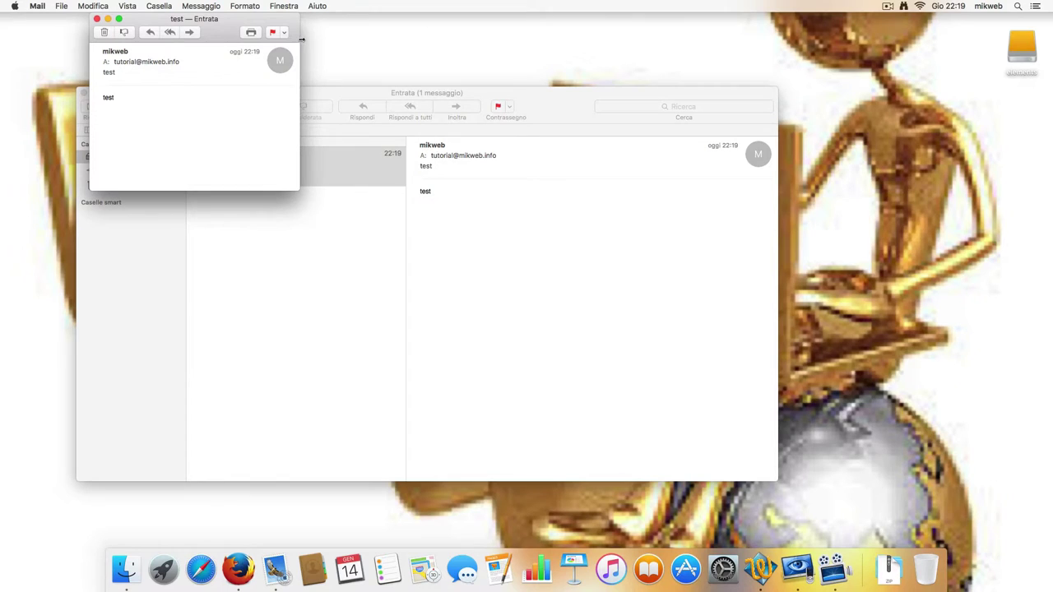
{"action": "left_click_drag", "start_coordinate": [303, 38], "coordinate": [550, 39]}
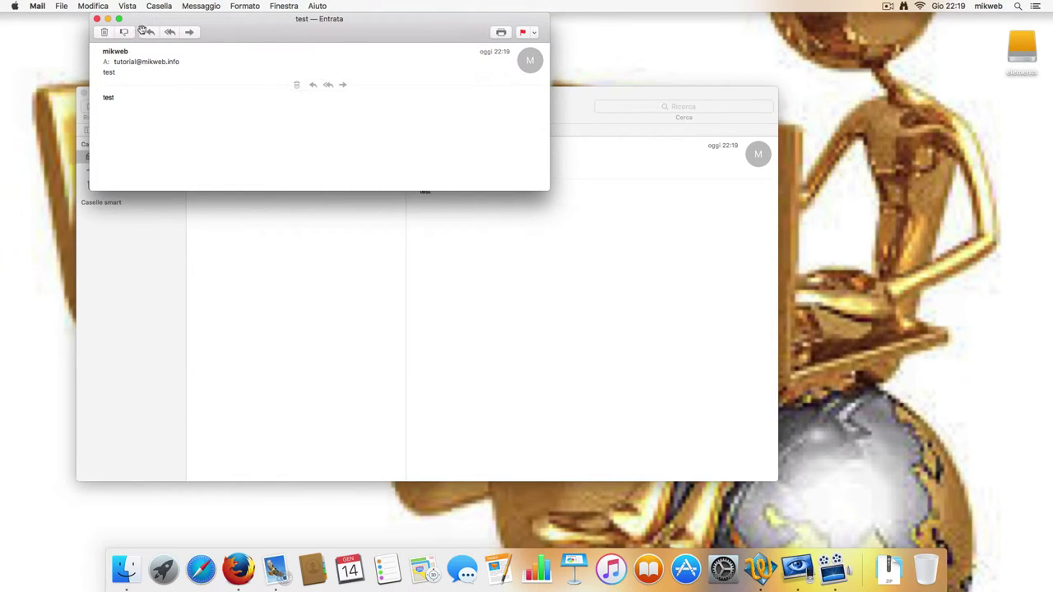
{"action": "left_click", "coordinate": [97, 19]}
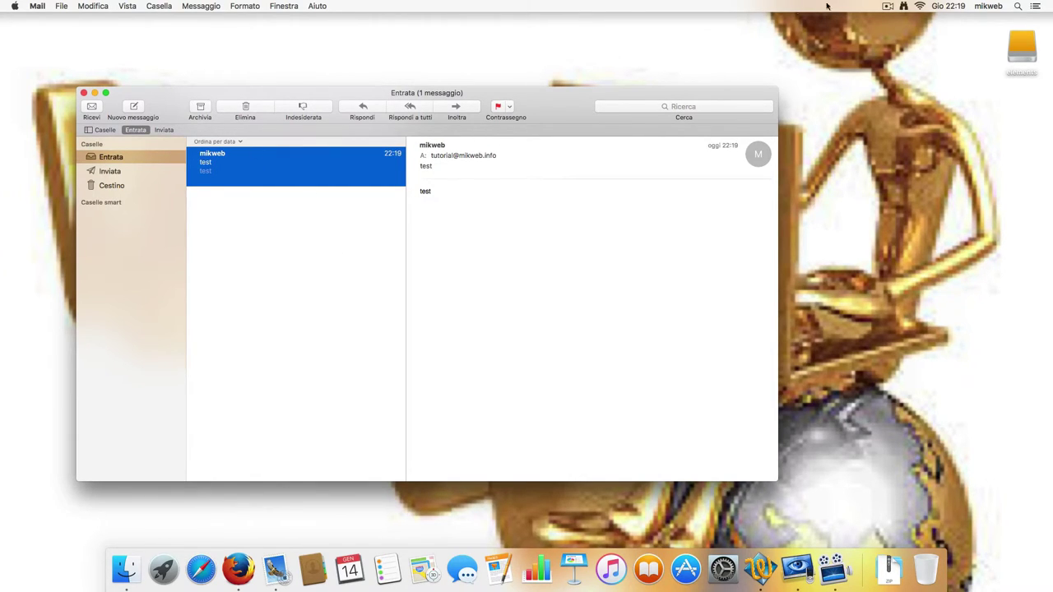
{"action": "left_click", "coordinate": [888, 7]}
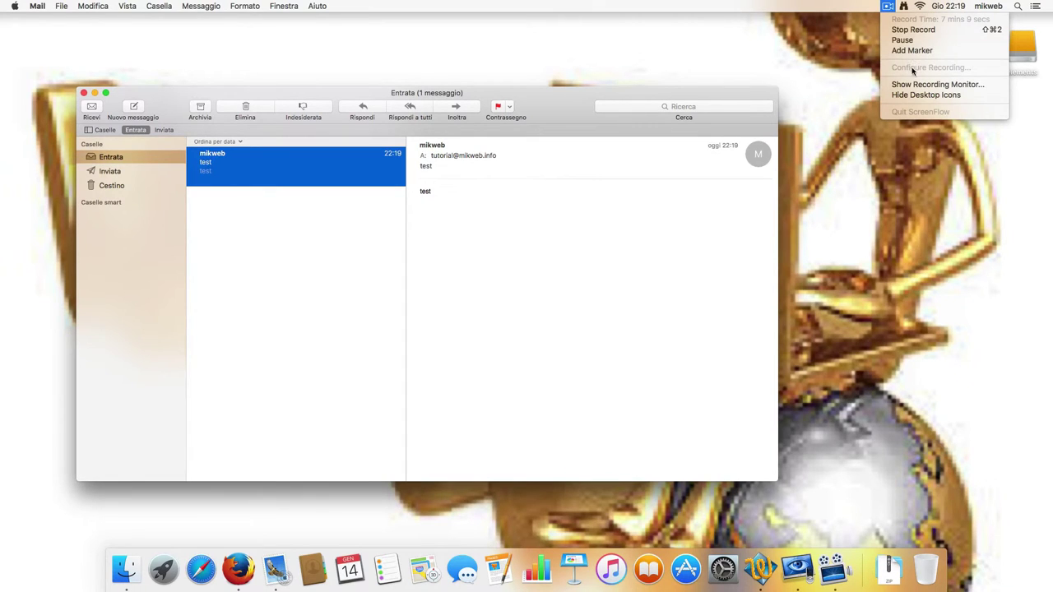